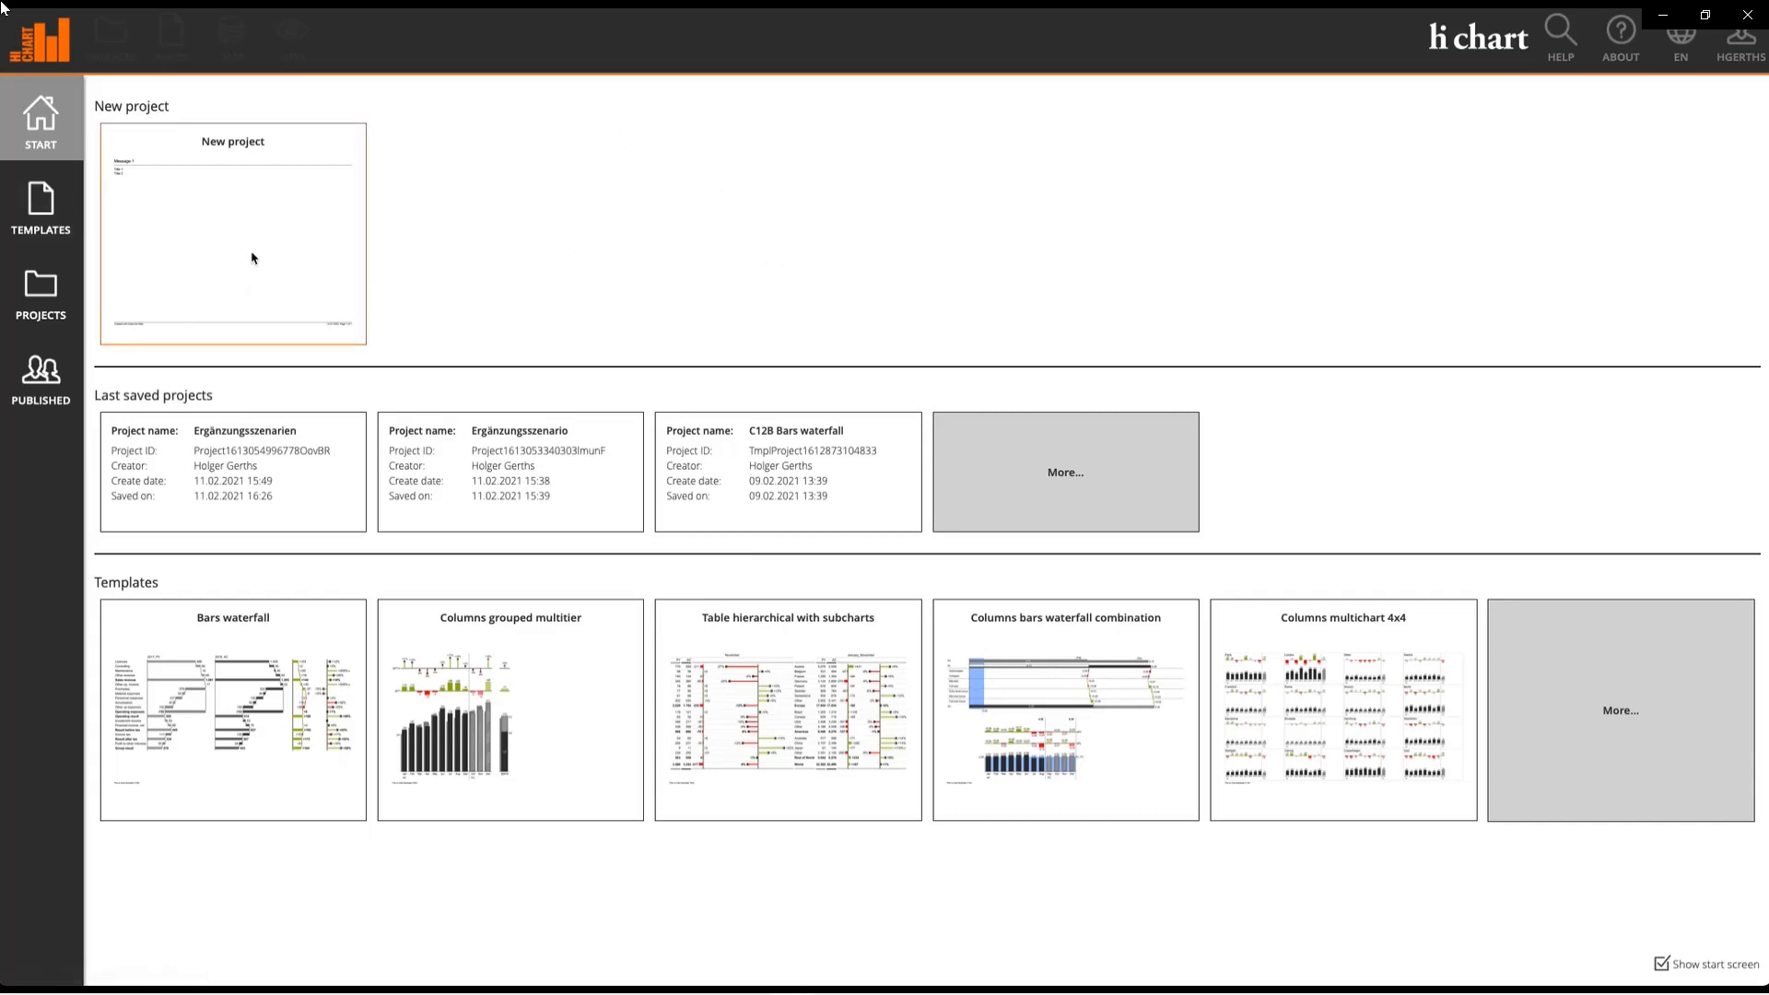
# Step: Start a new blank project from the New project tile
pyautogui.click(221, 215)
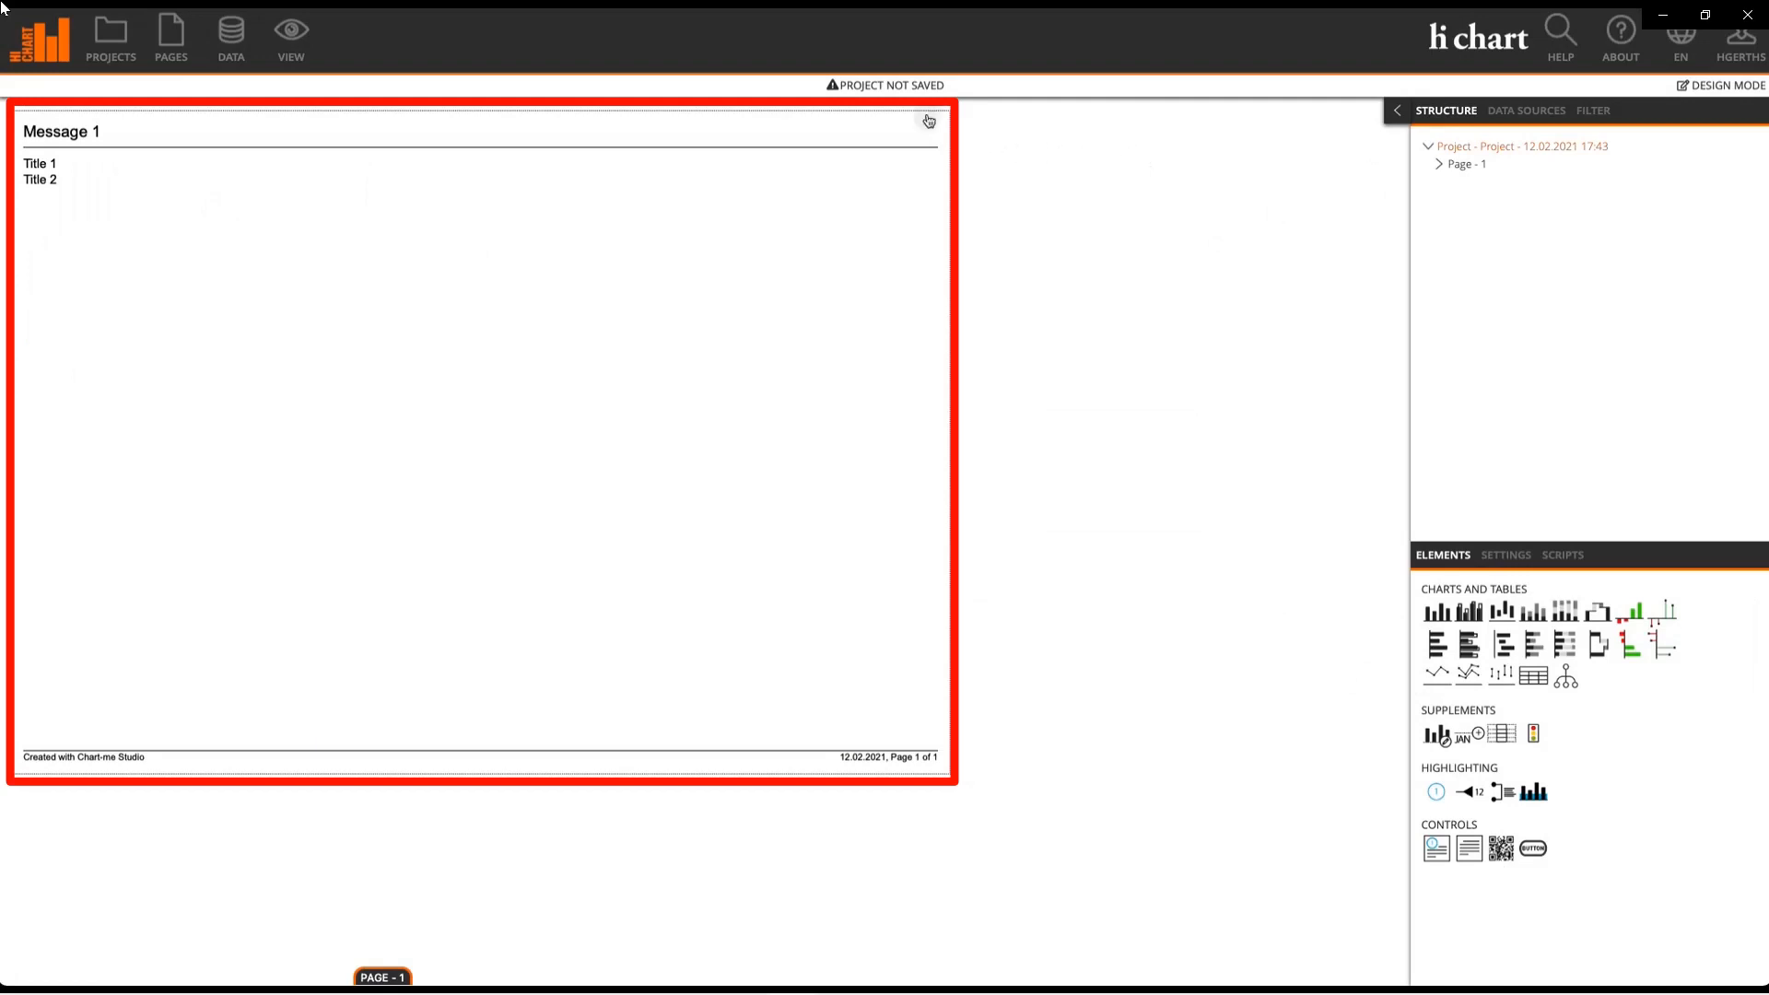
# Step: Add a TM1 data source: Demo Locations server, Sales_Location cube, Standard view
pyautogui.click(1519, 111)
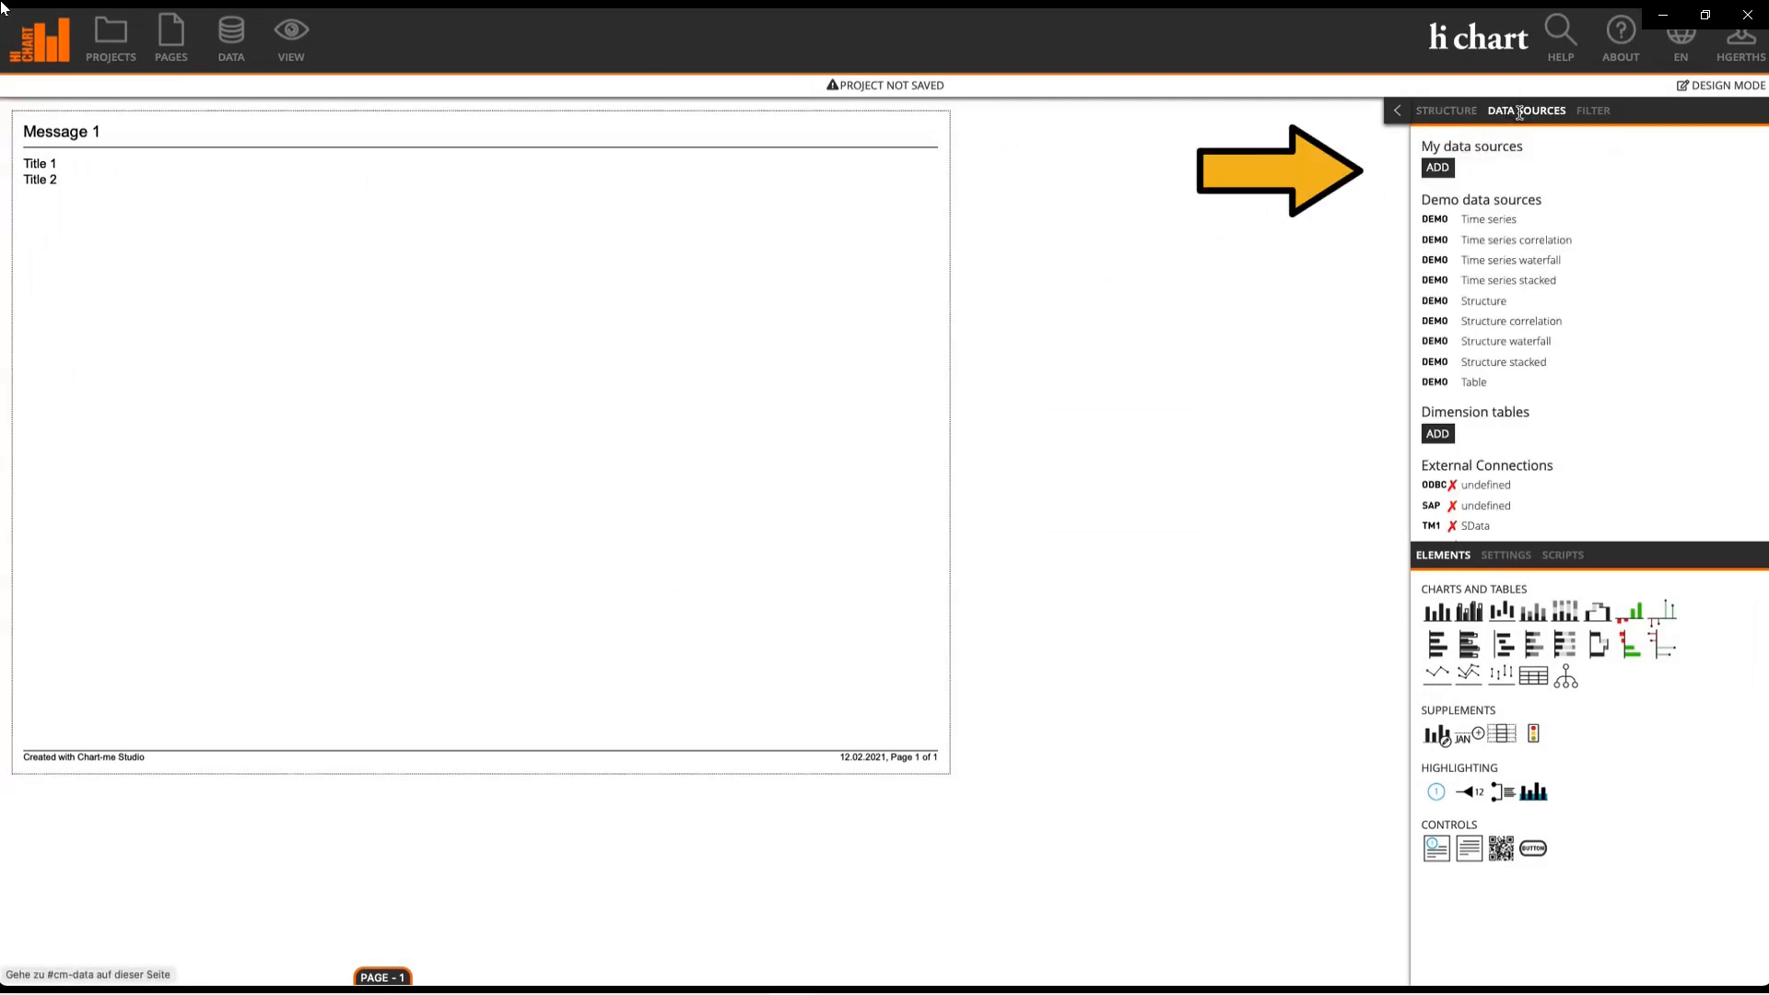
pyautogui.click(1438, 168)
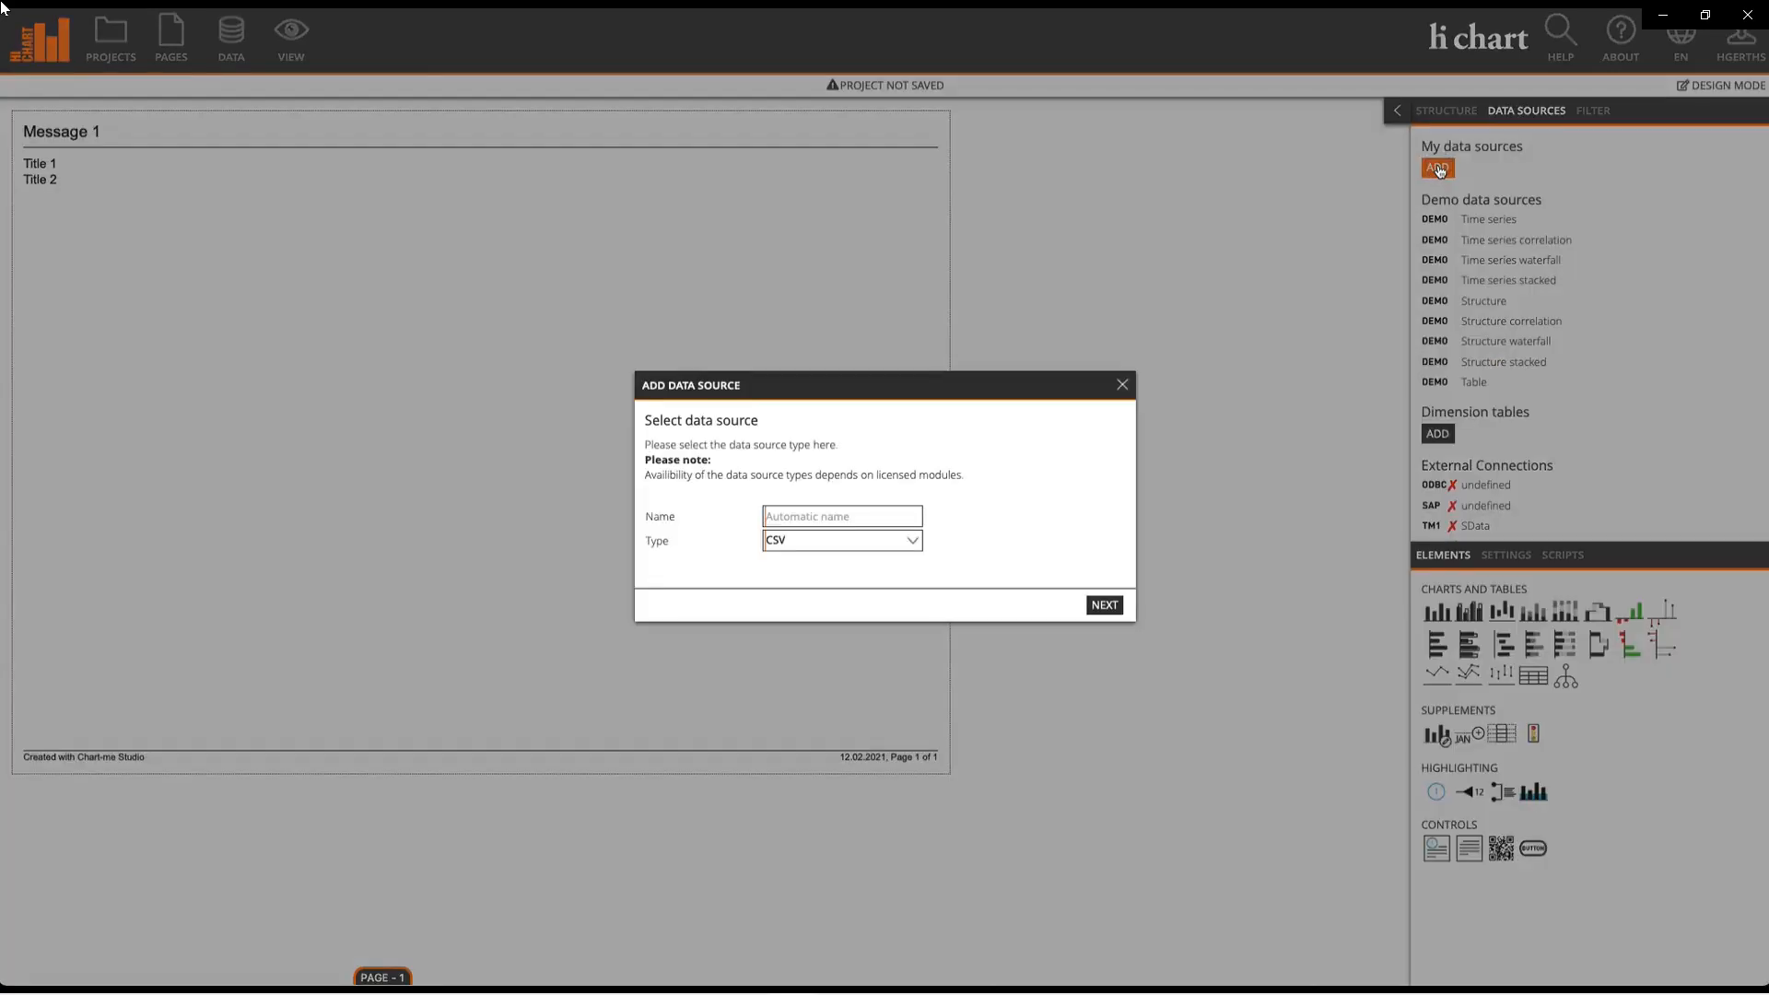
pyautogui.click(797, 553)
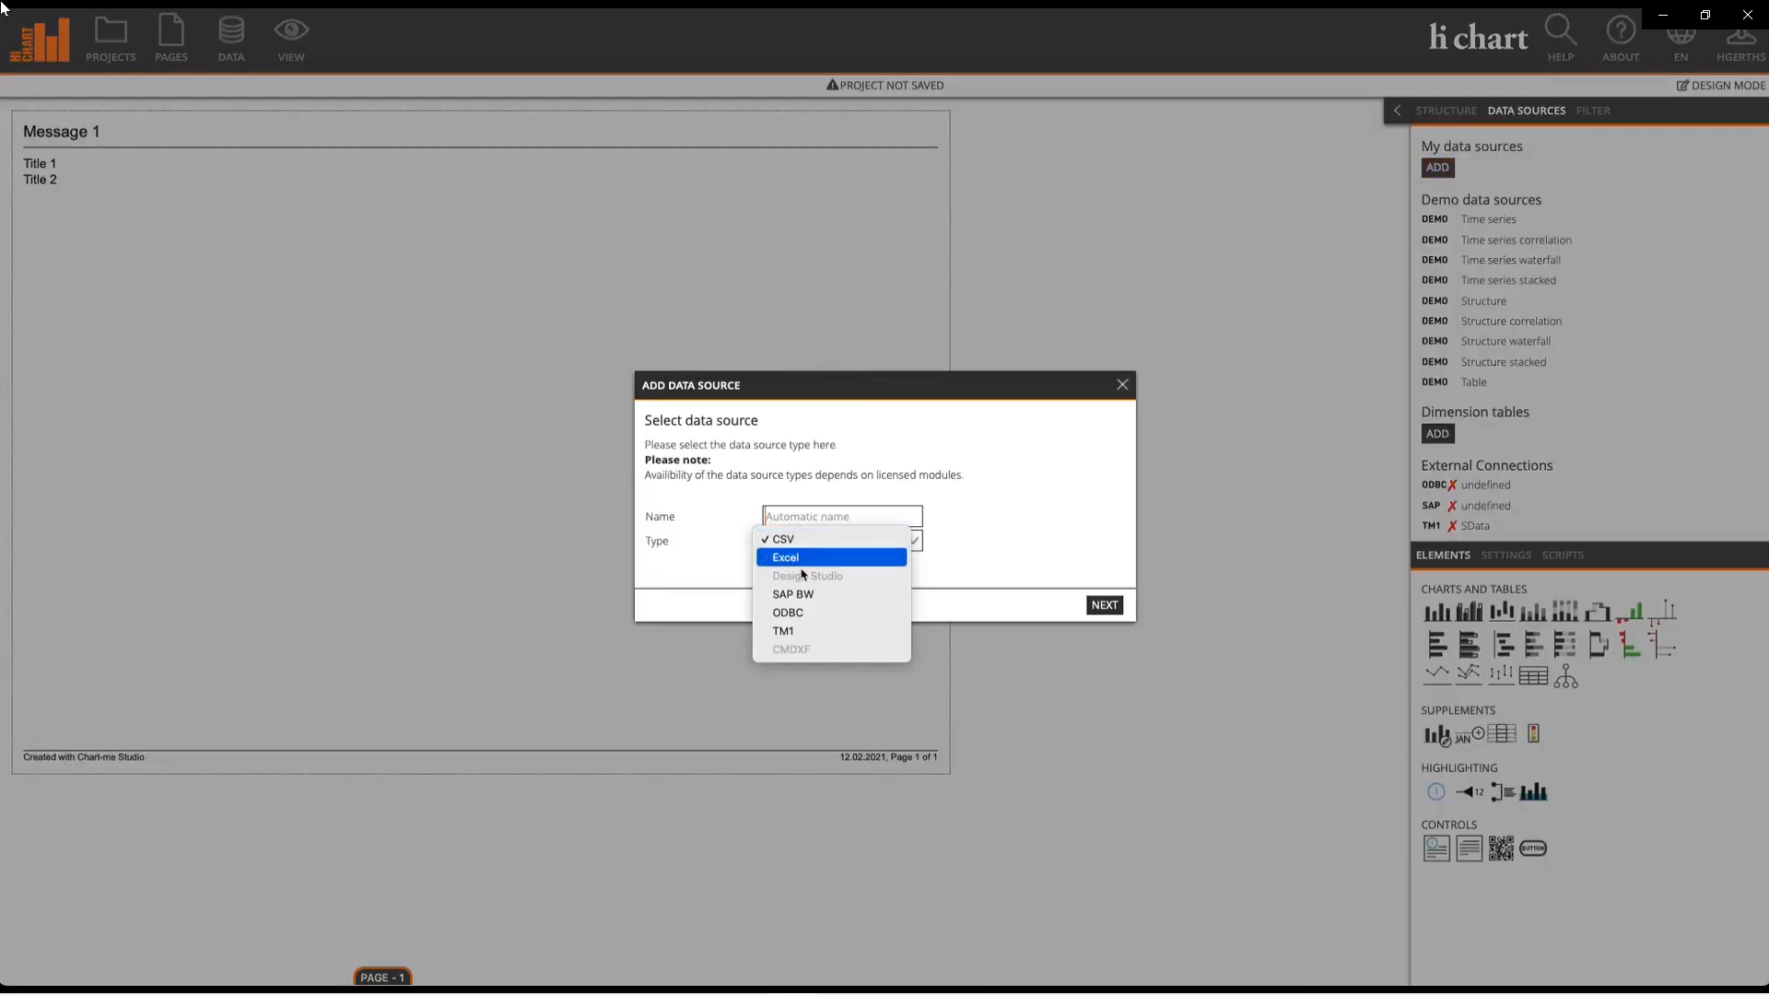
pyautogui.click(818, 633)
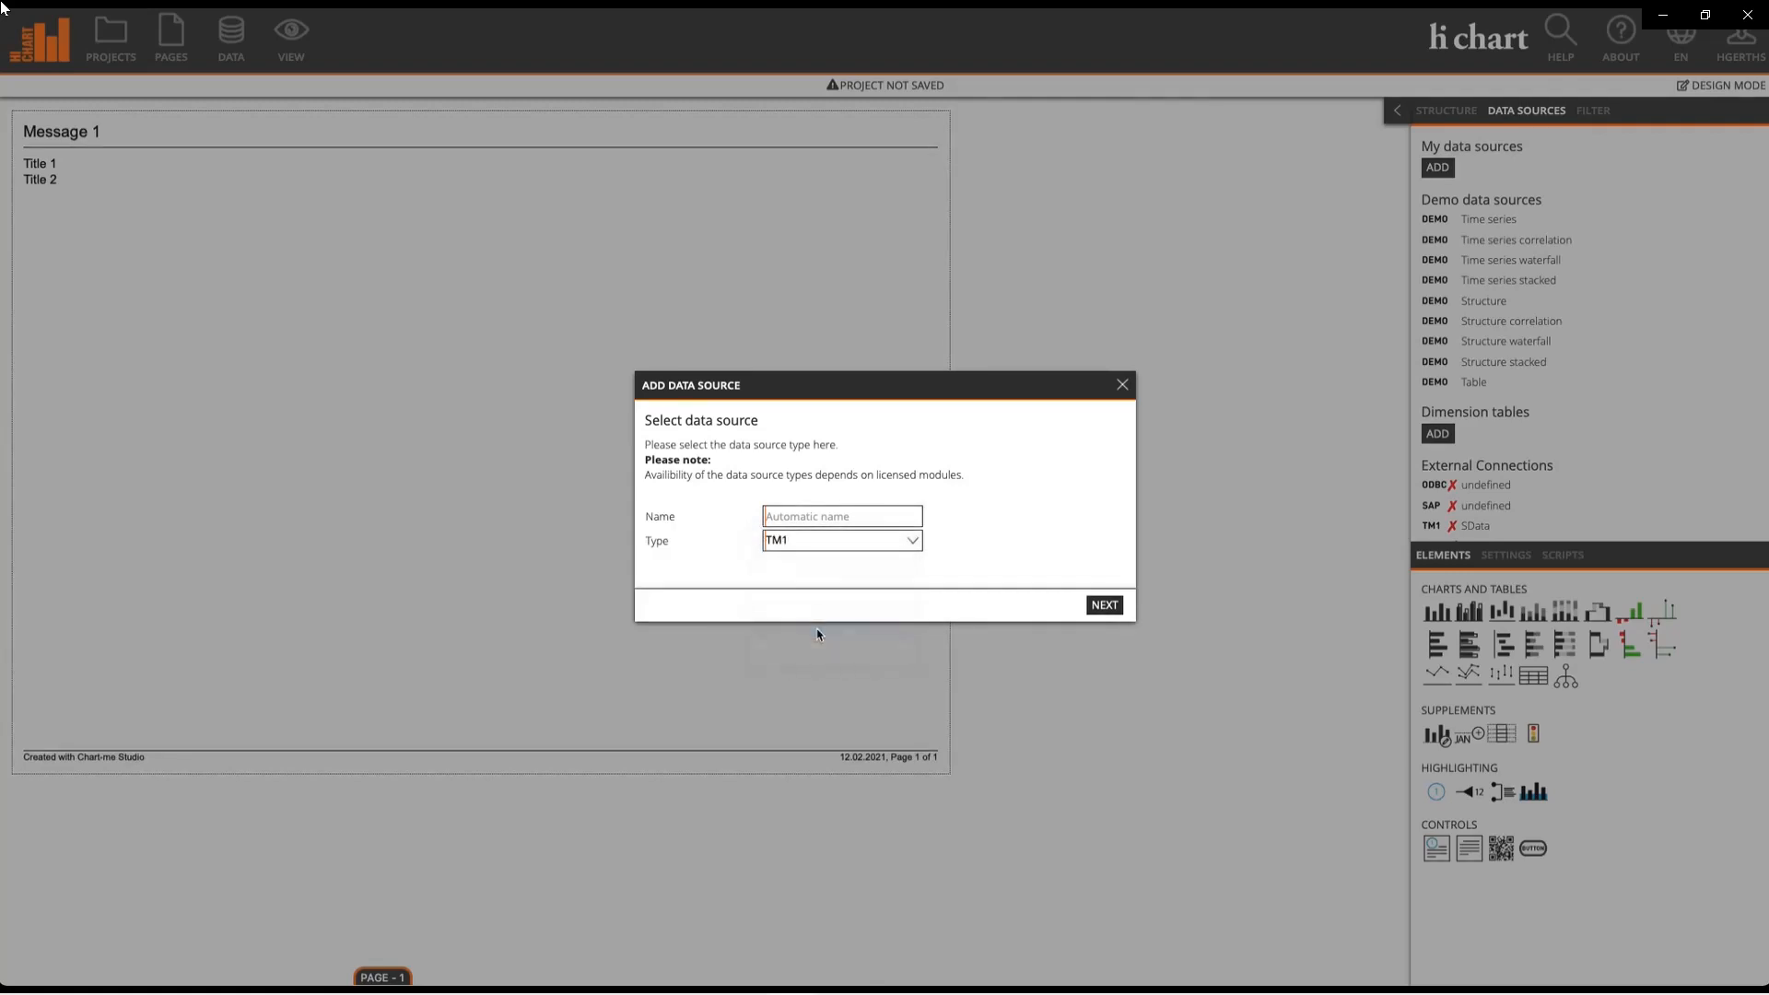
pyautogui.click(1104, 604)
pyautogui.click(786, 428)
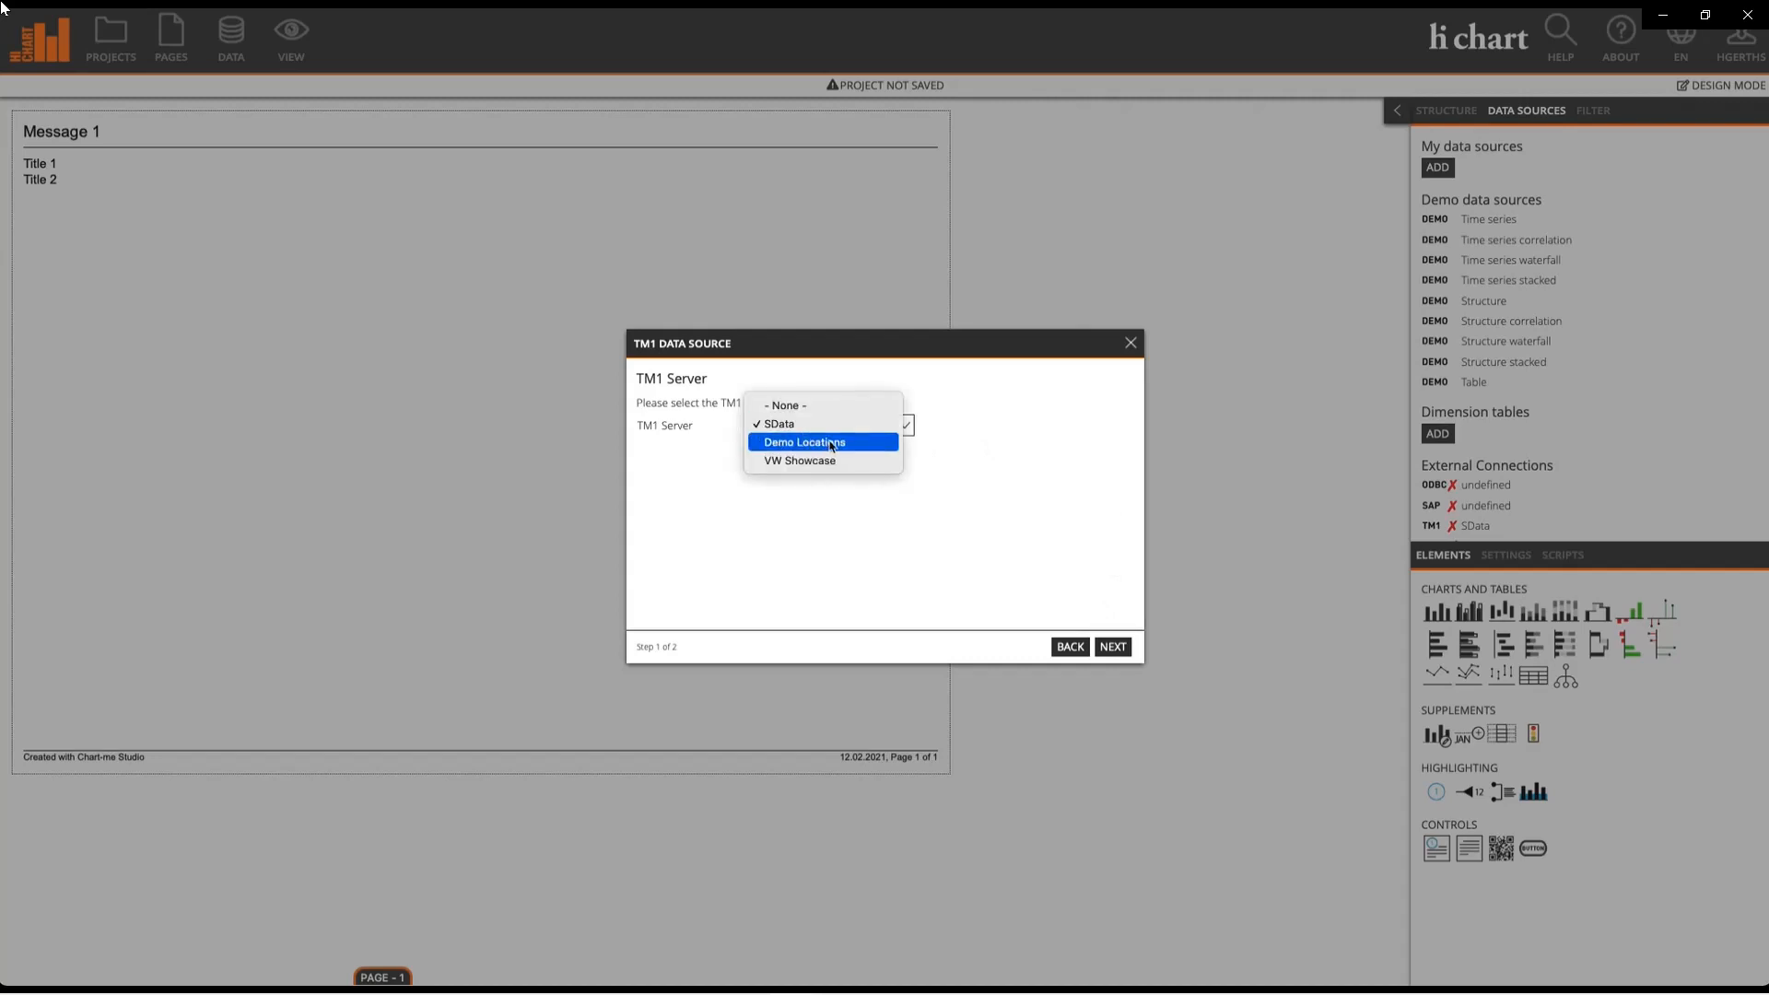
pyautogui.click(832, 443)
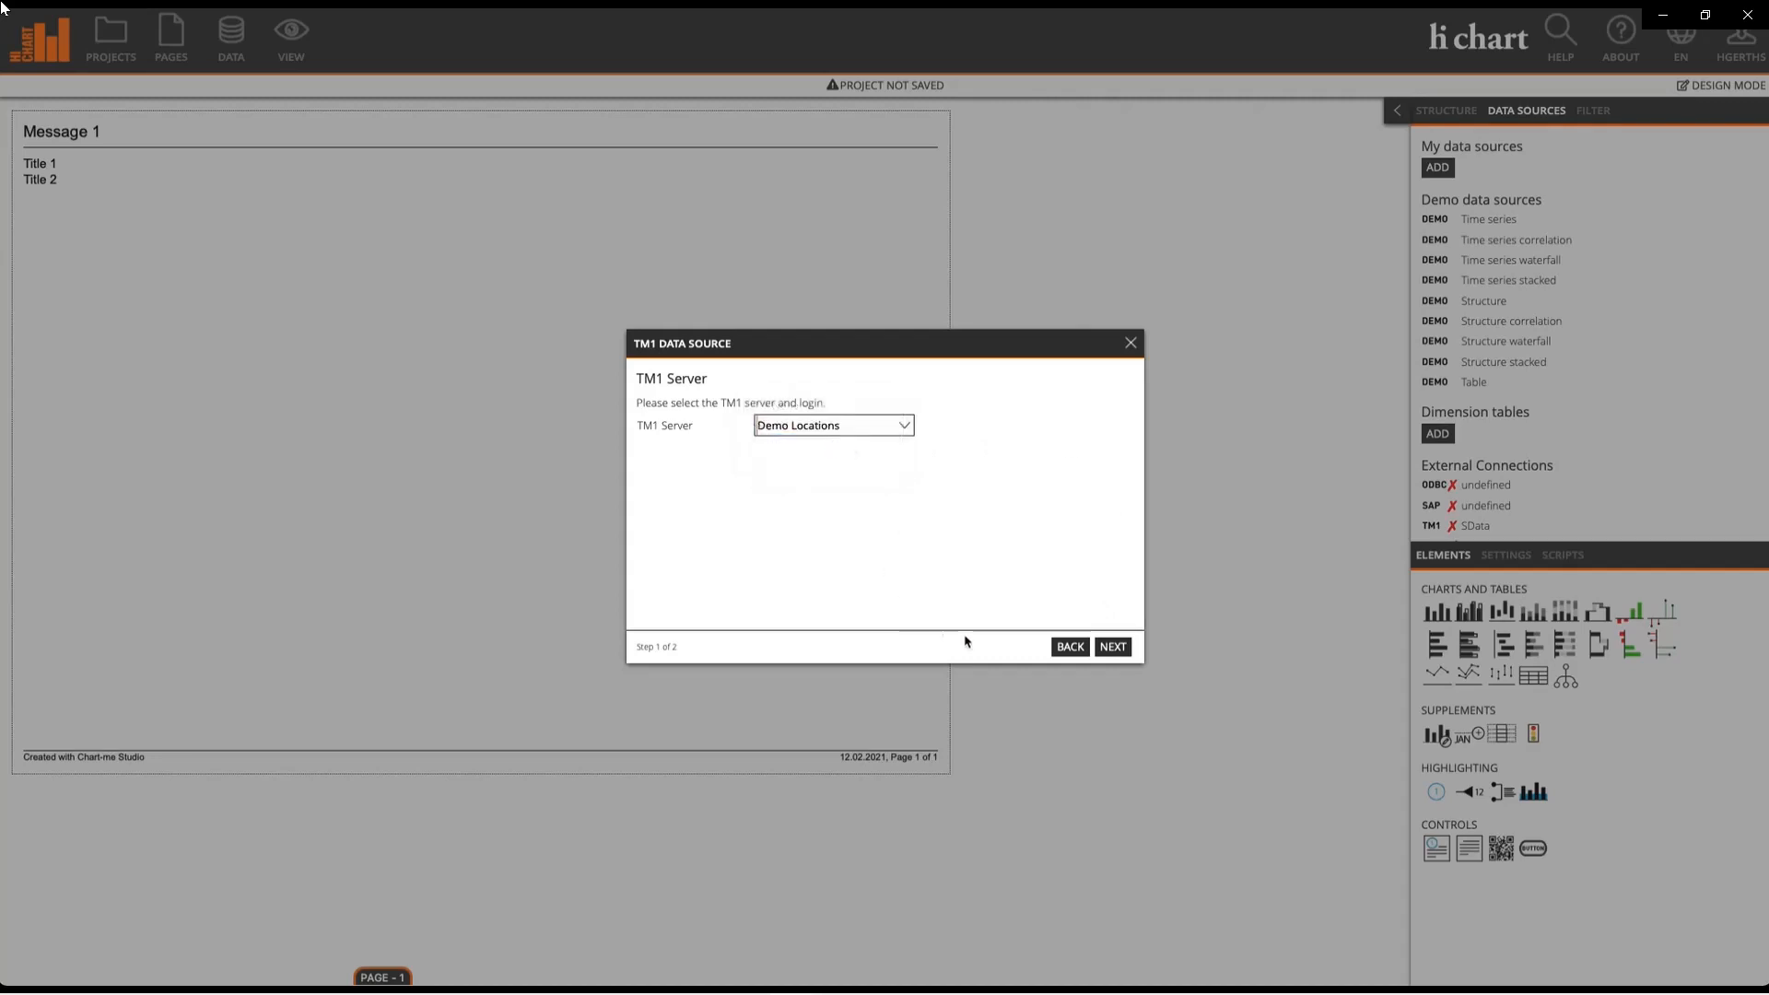
pyautogui.click(1111, 647)
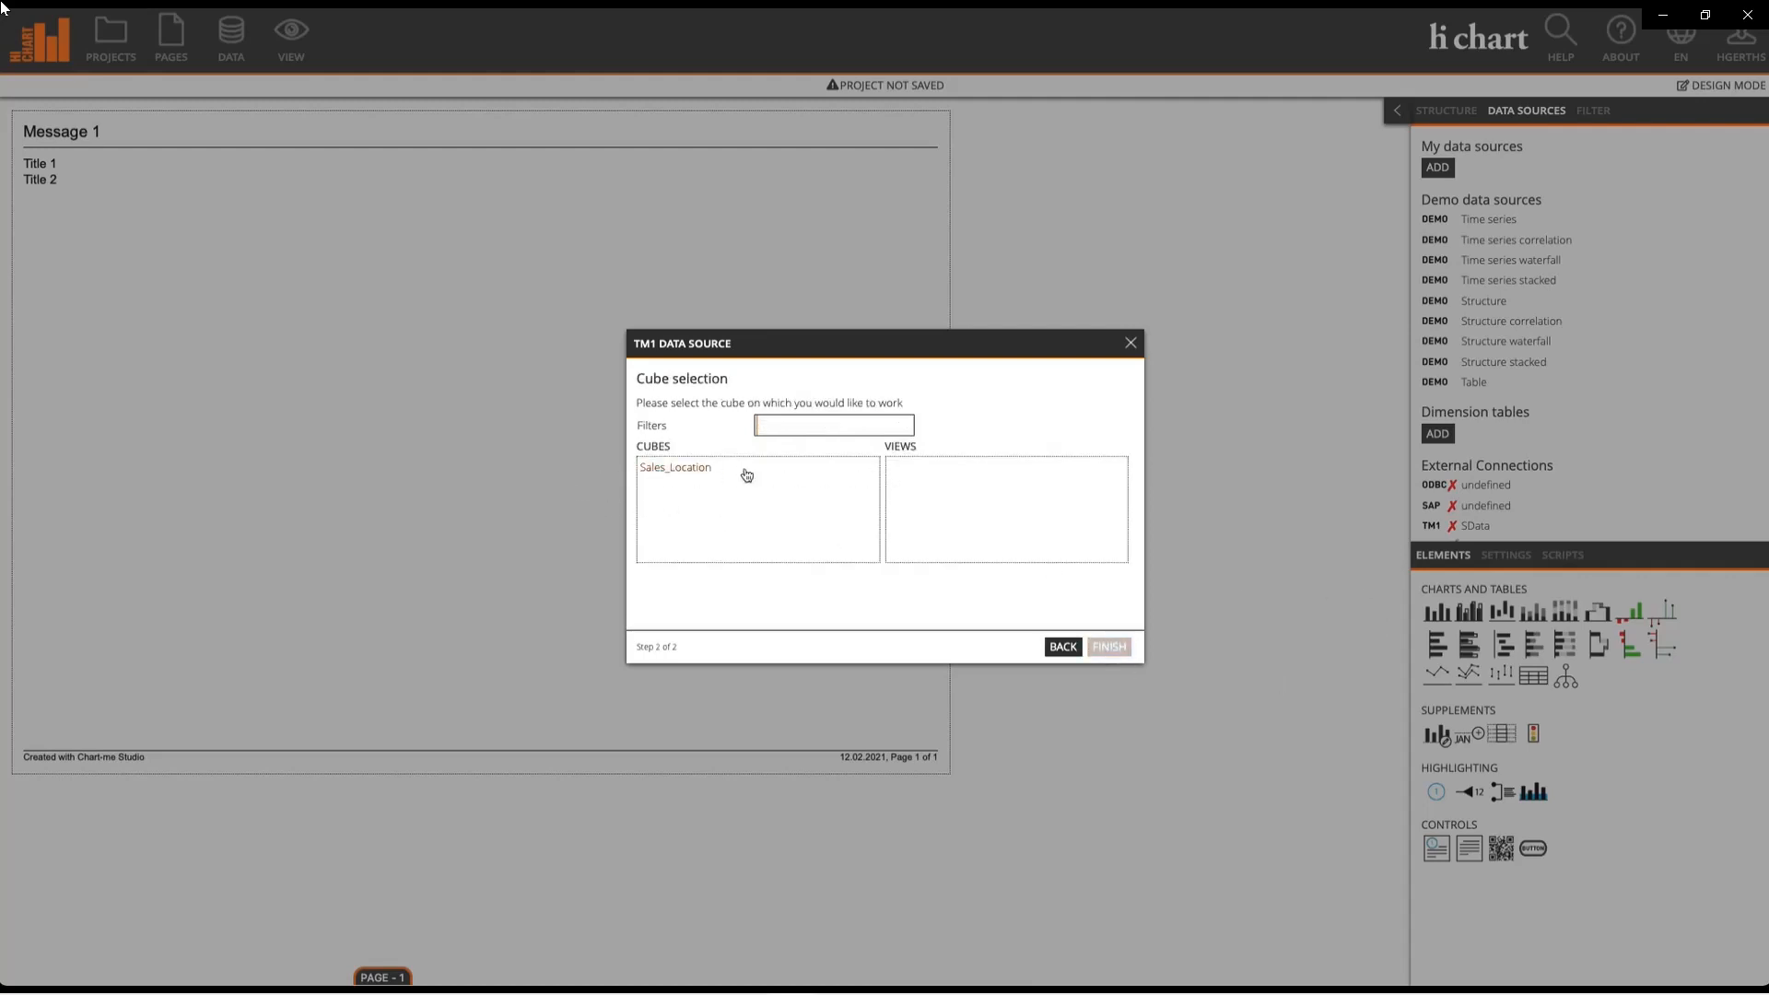
pyautogui.click(687, 468)
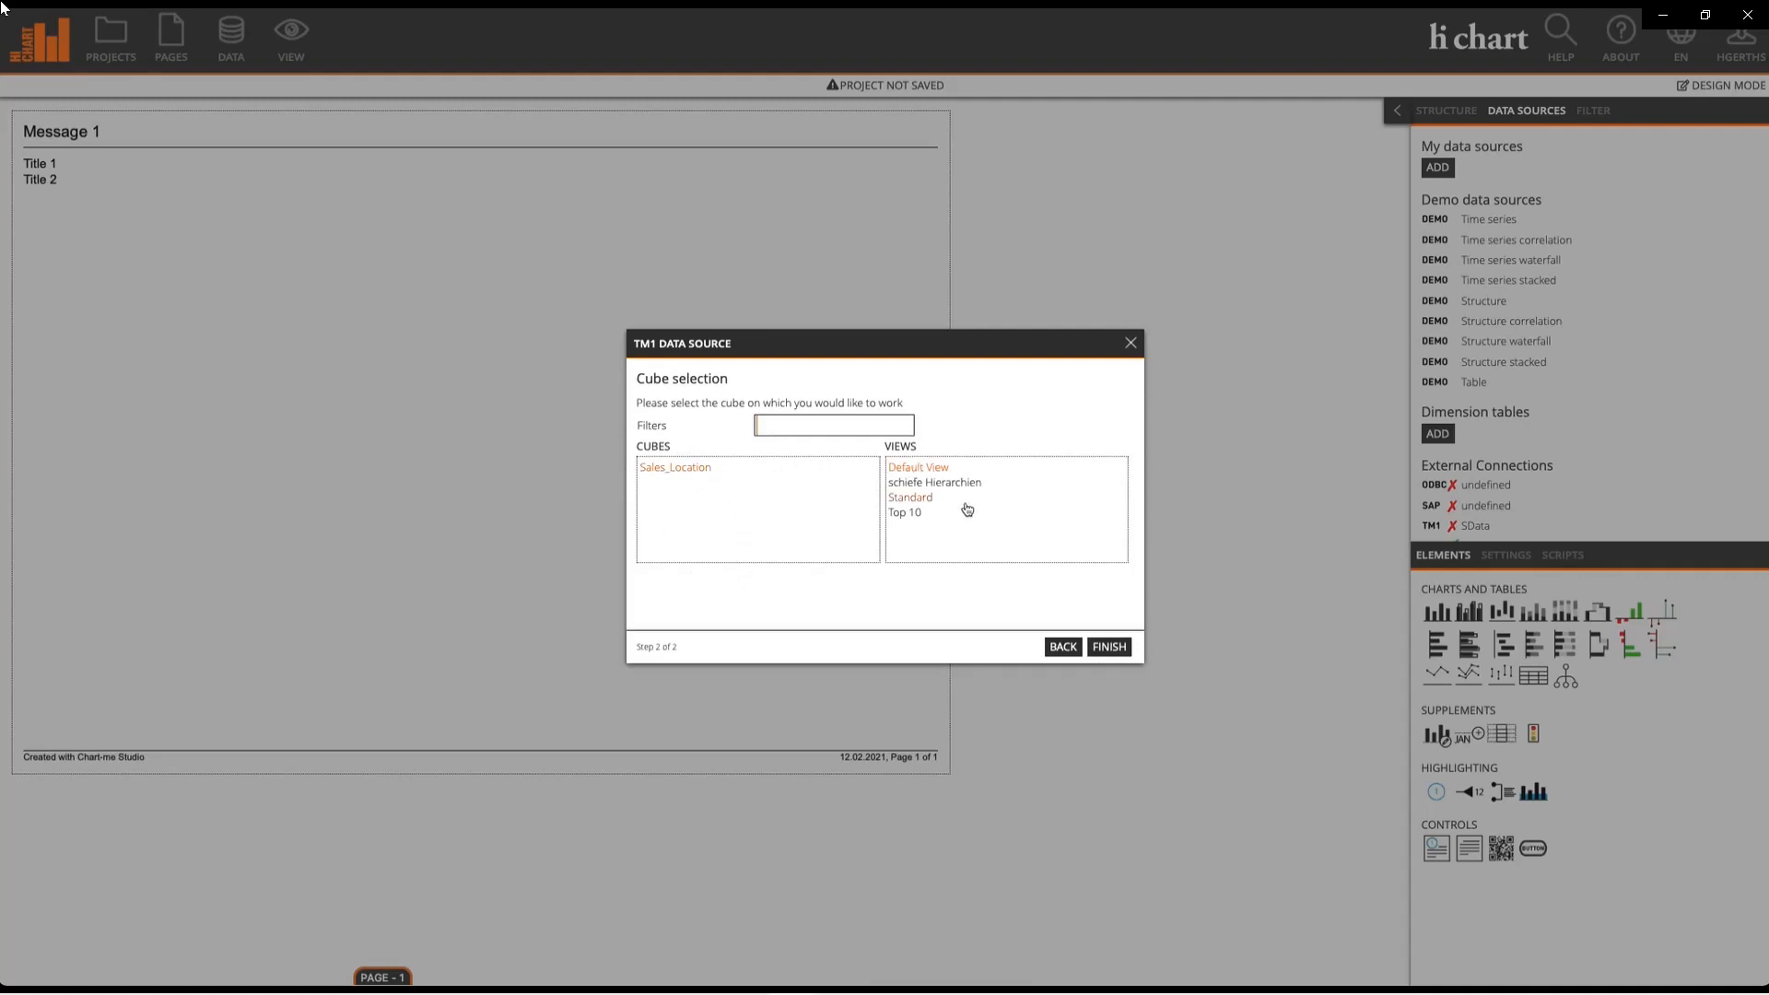
pyautogui.click(910, 498)
pyautogui.click(1108, 648)
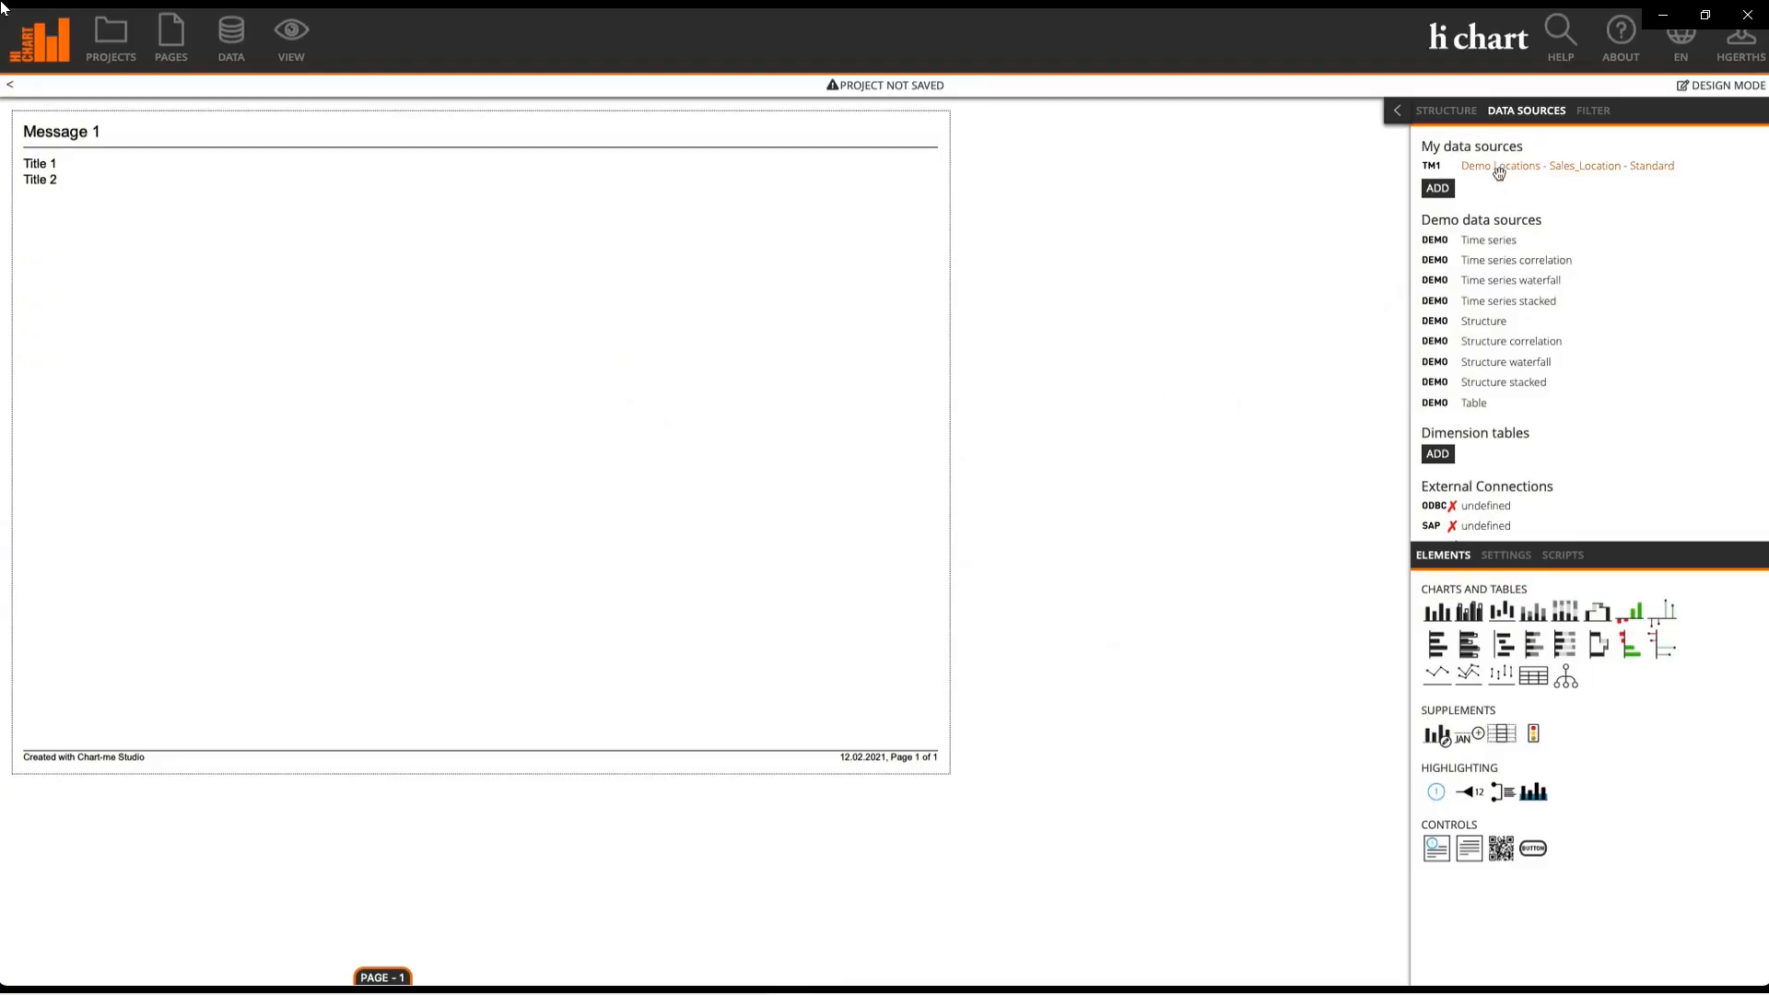
# Step: In the Measure subset, include Profit, Income and Expenses but exclude Comment
pyautogui.click(1594, 166)
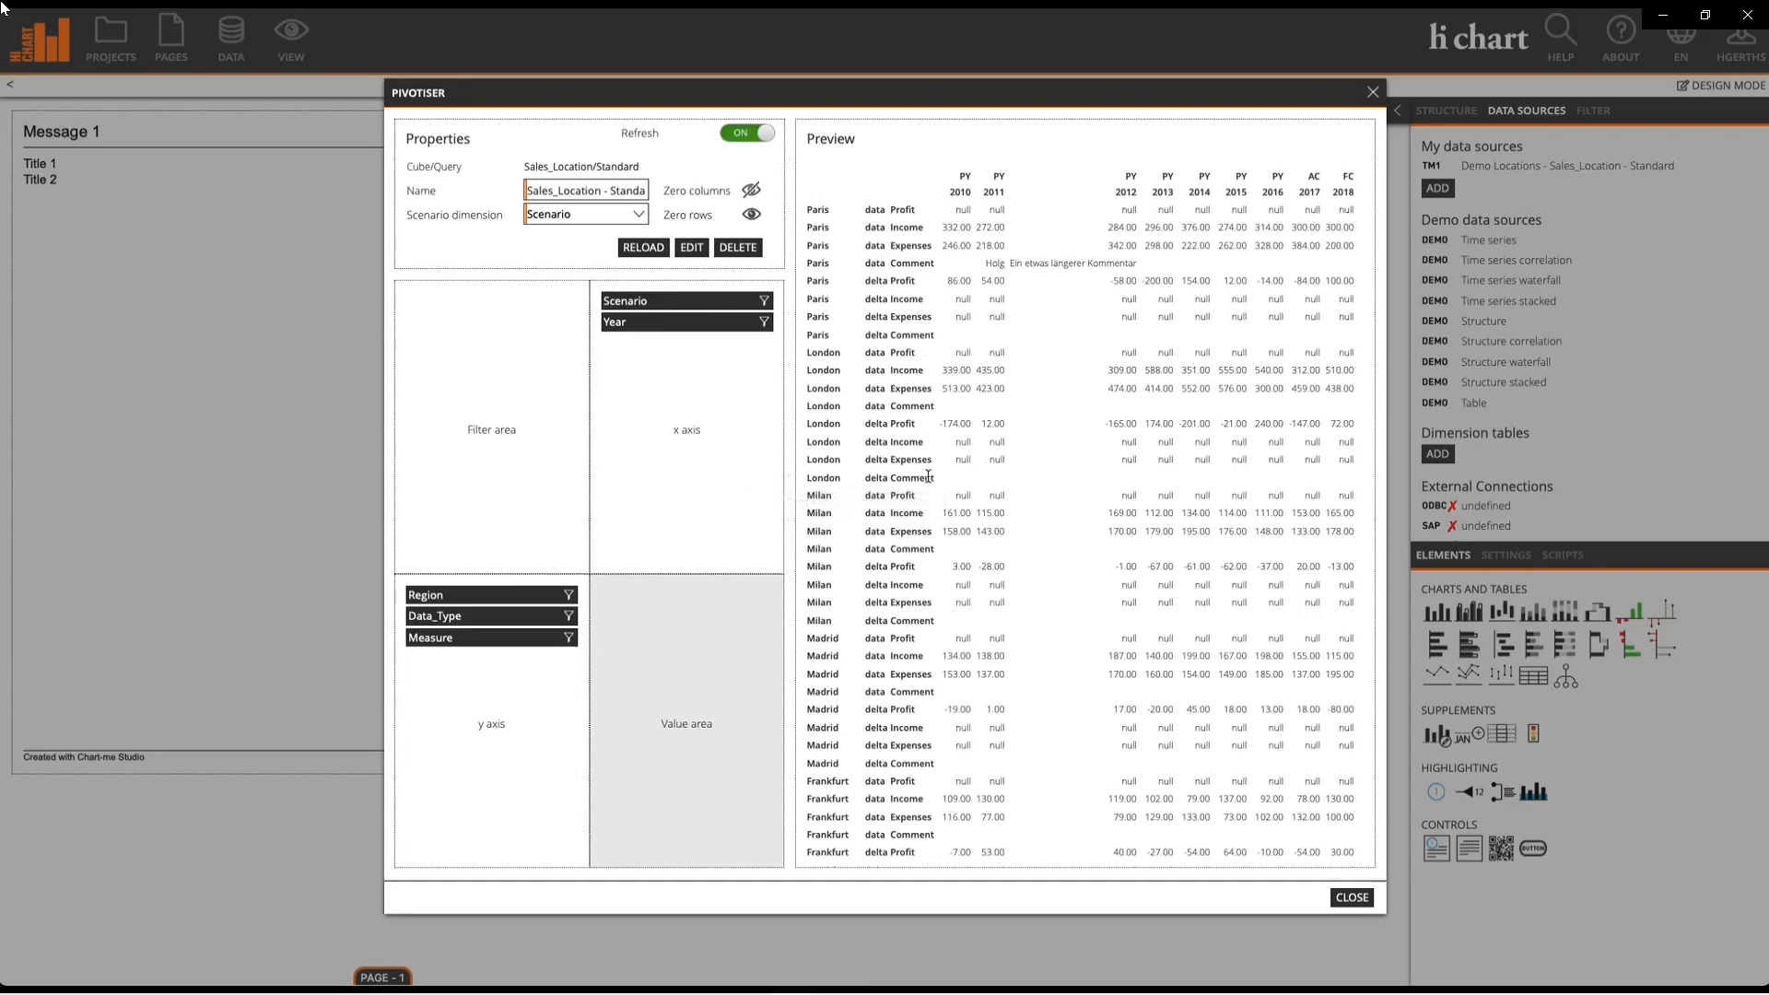
pyautogui.click(567, 639)
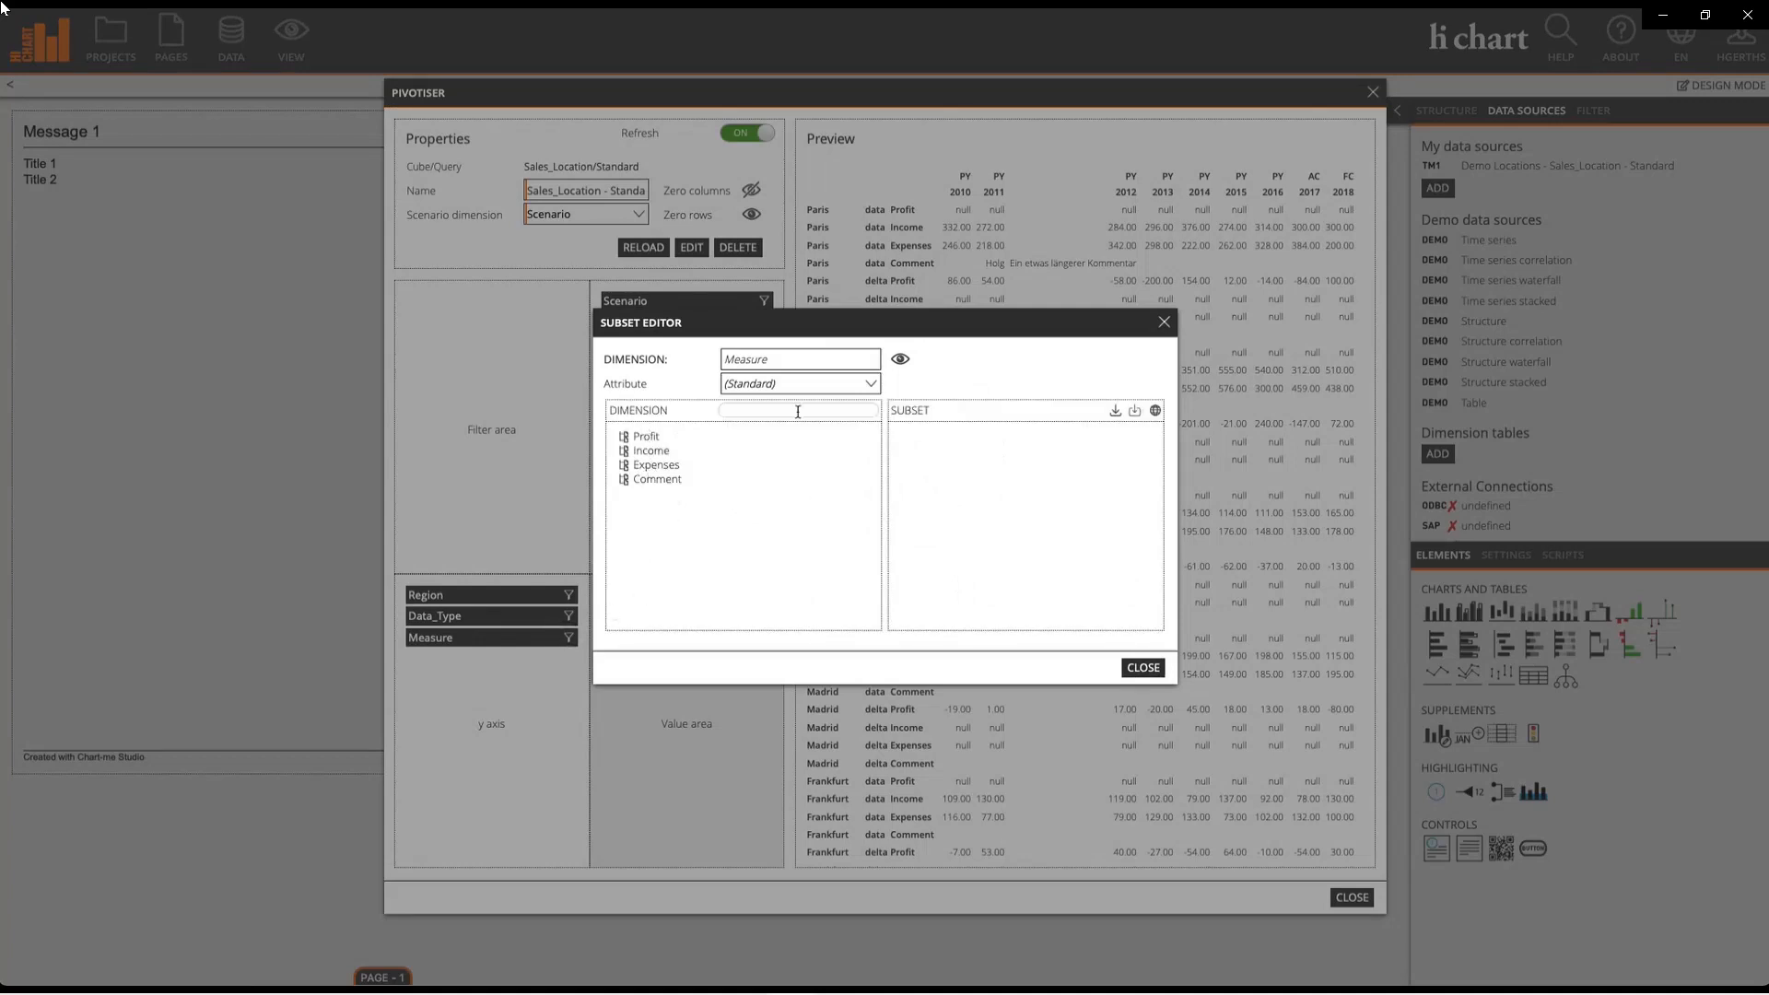
pyautogui.click(1155, 412)
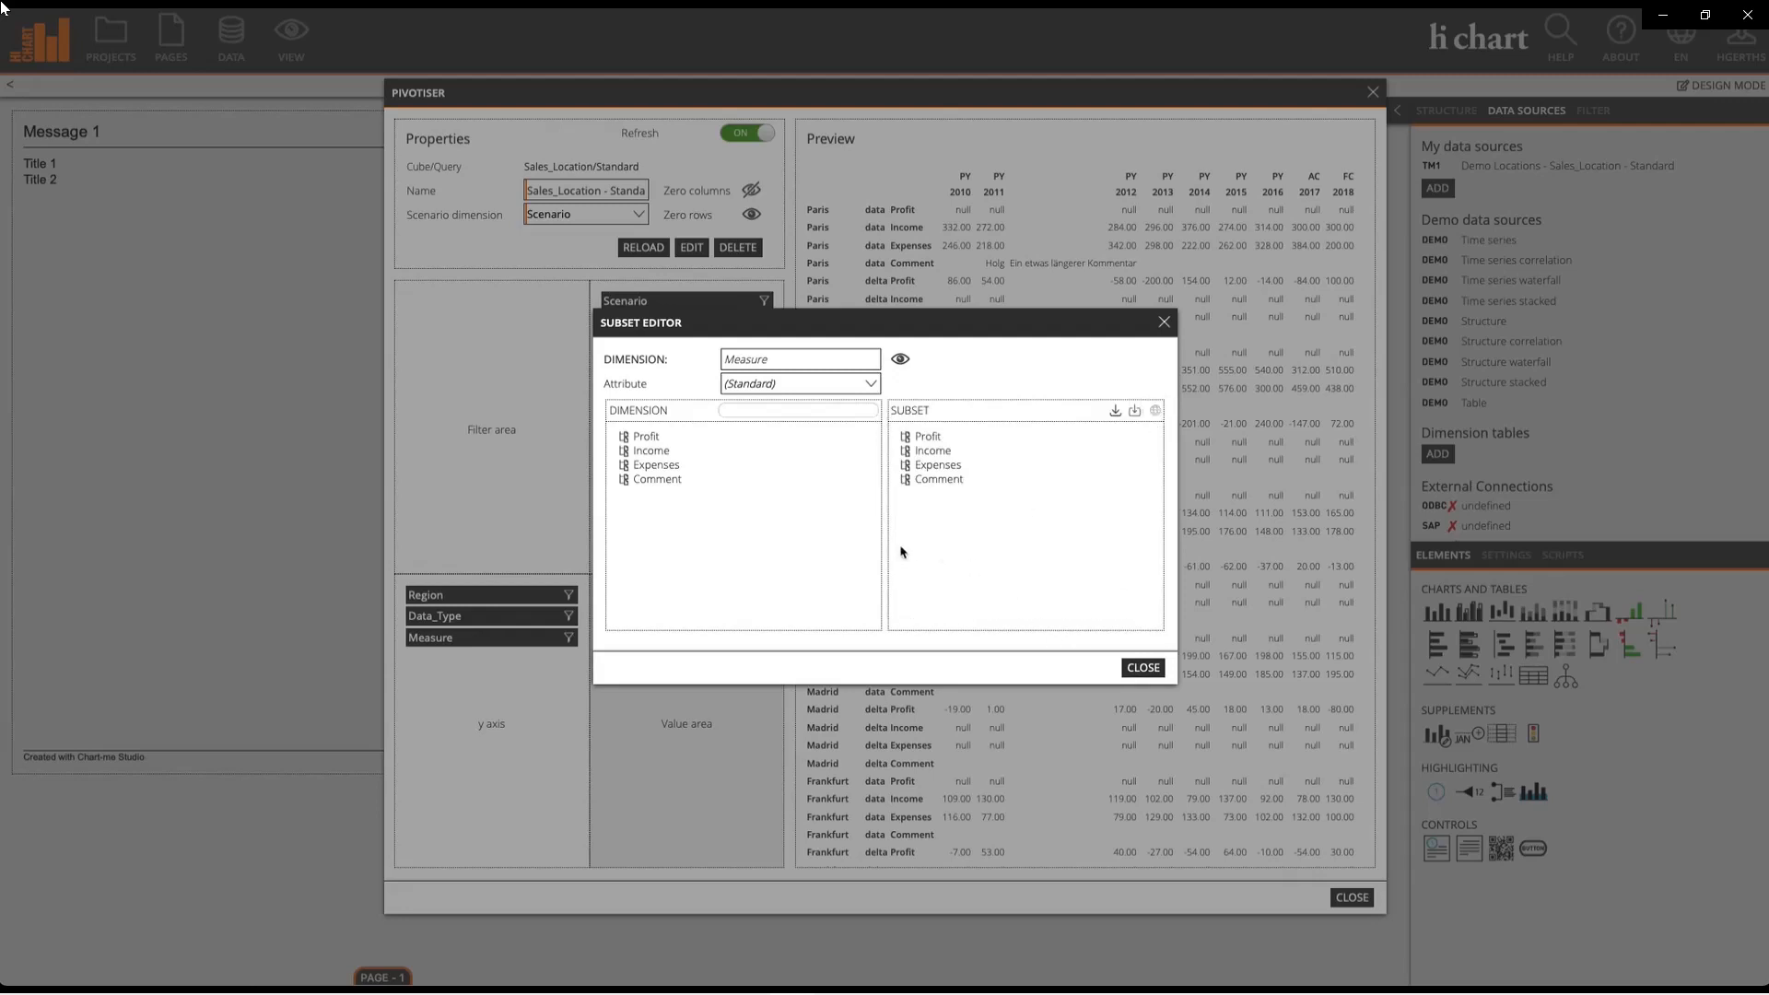
pyautogui.moveTo(952, 486); pyautogui.dragTo(741, 468)
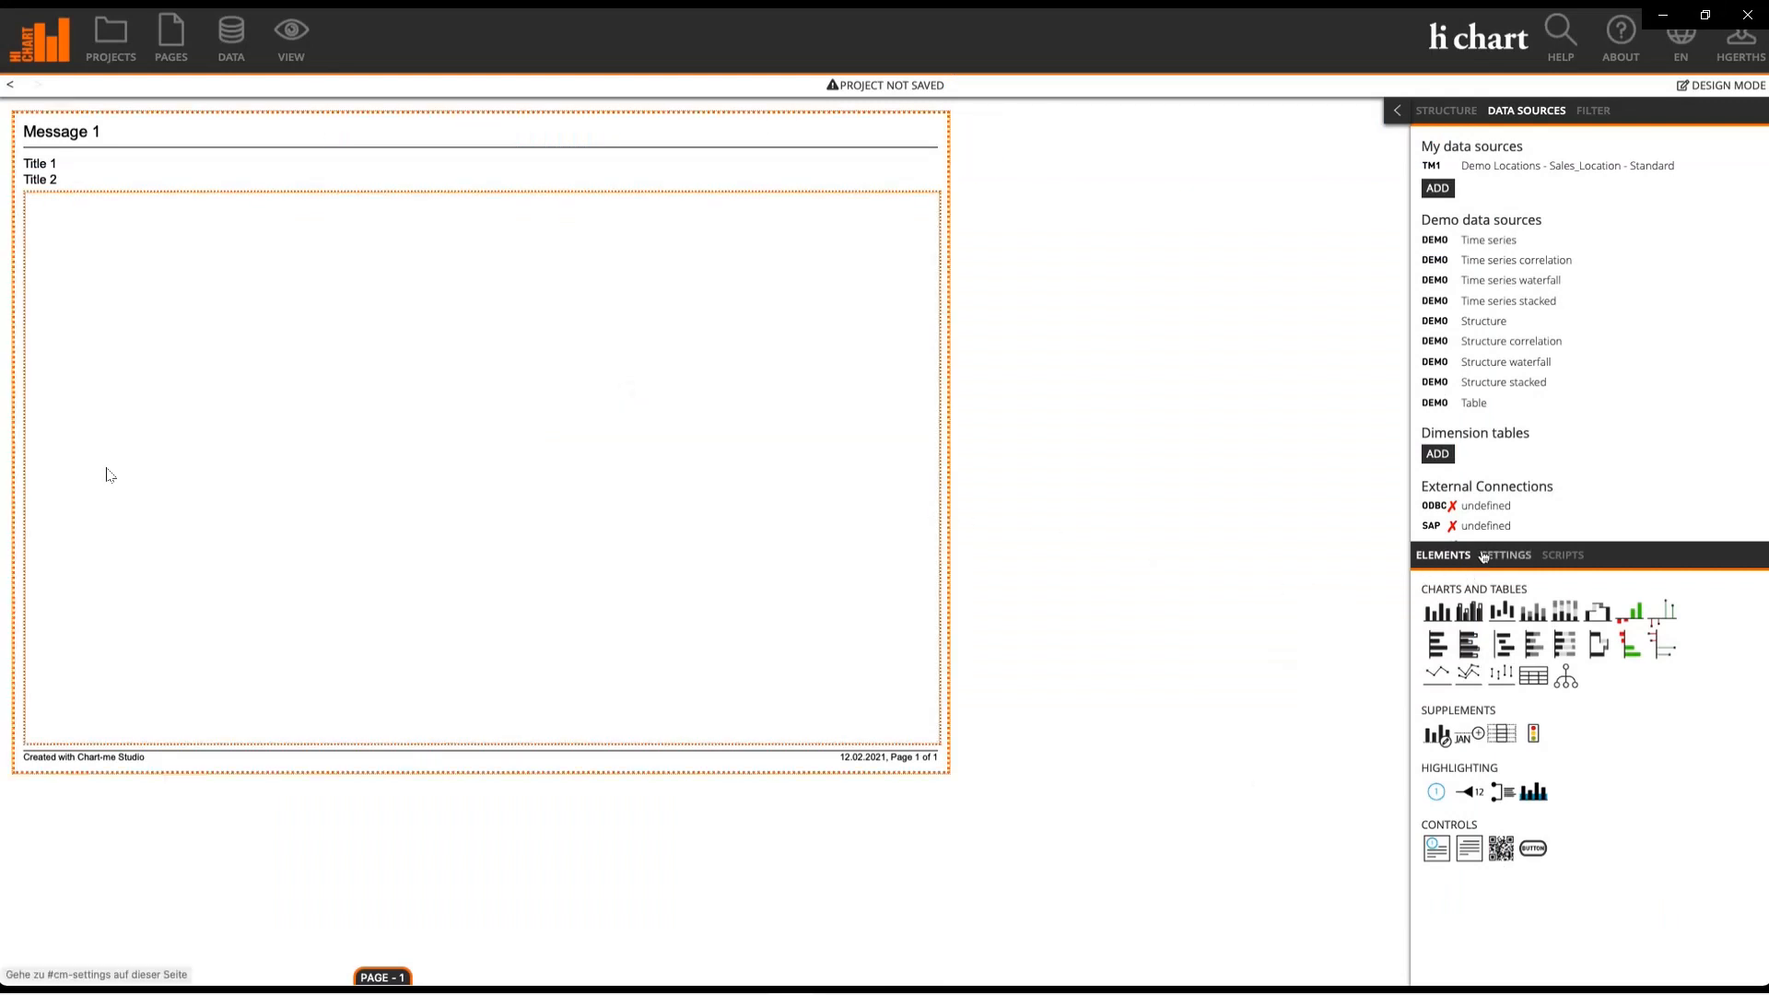
# Step: Set the page layout to 4x4 and place a column chart in the top-left cell
pyautogui.click(1483, 556)
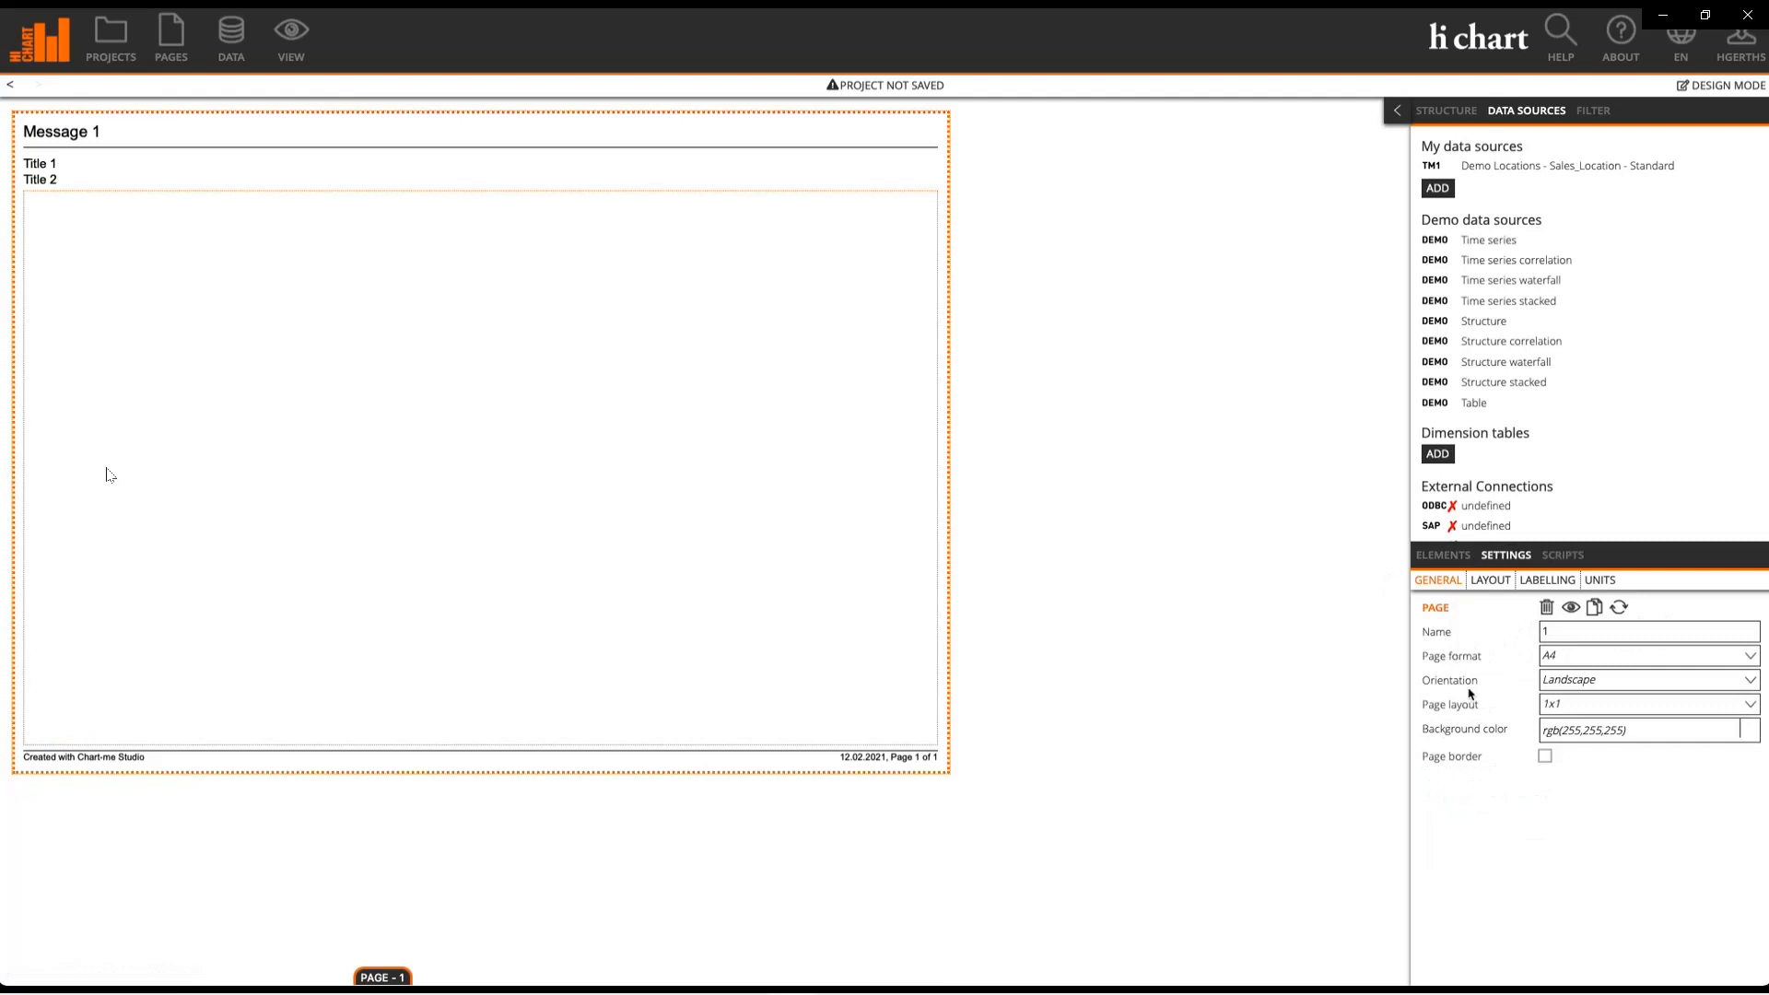
pyautogui.click(1571, 706)
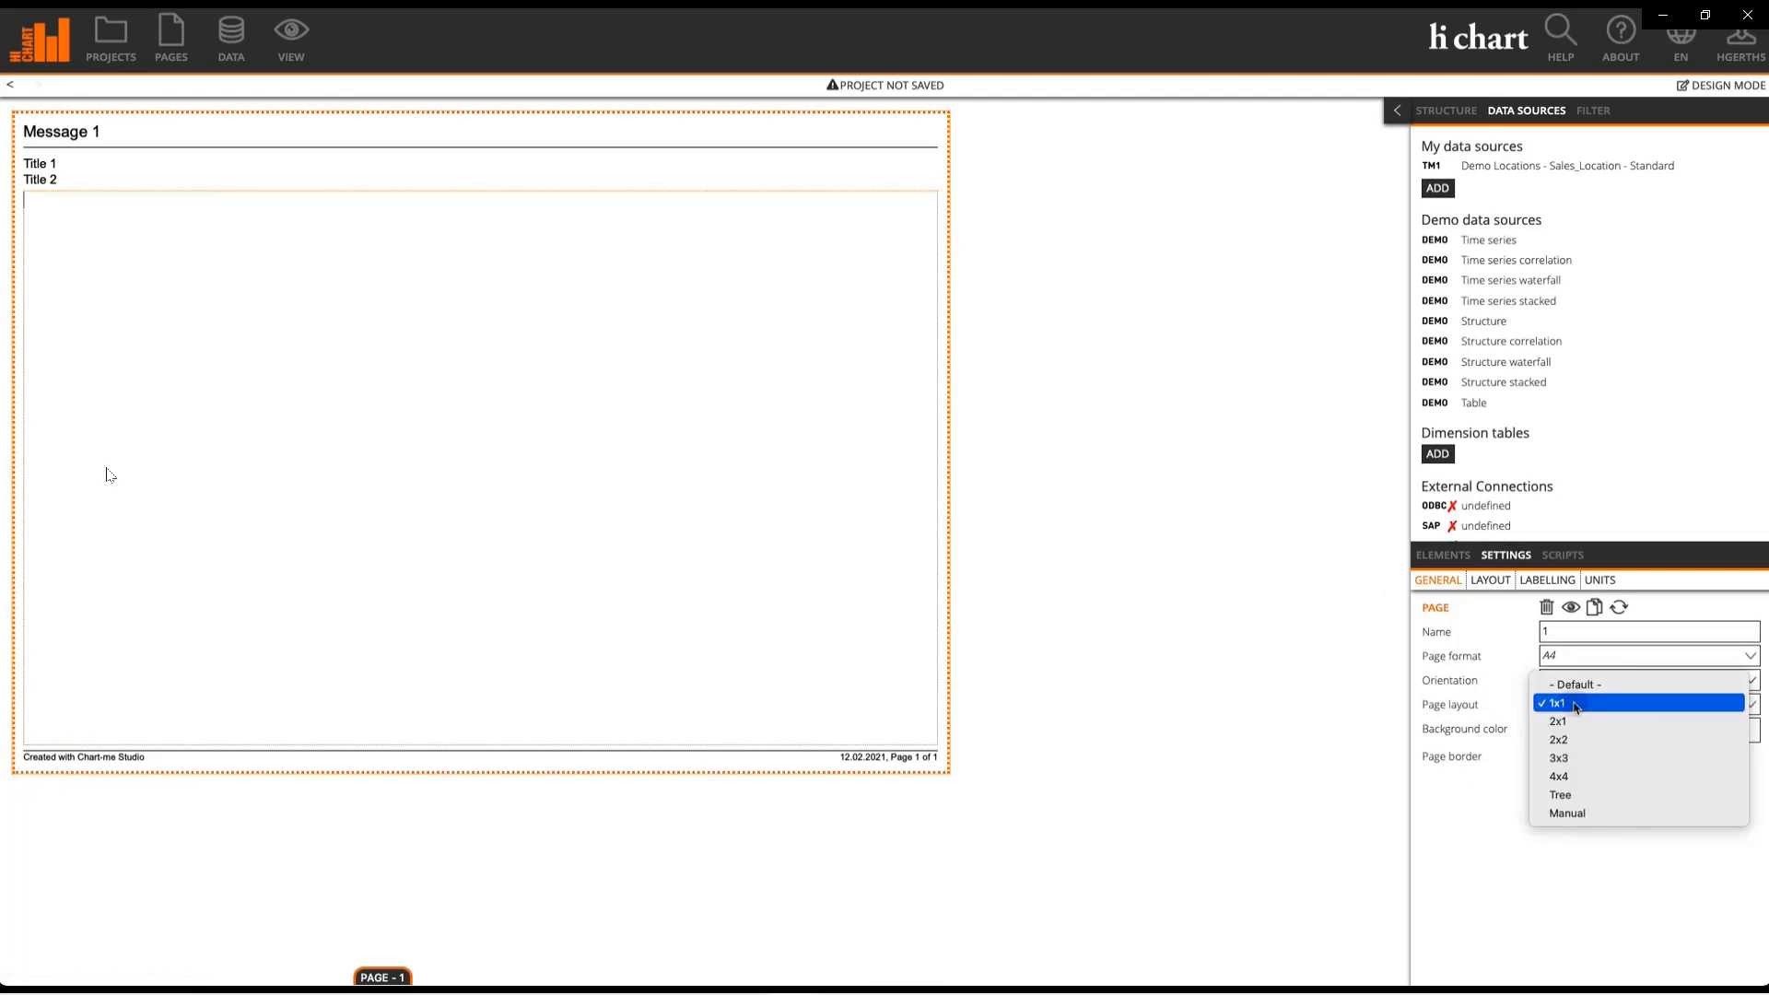
pyautogui.click(1585, 781)
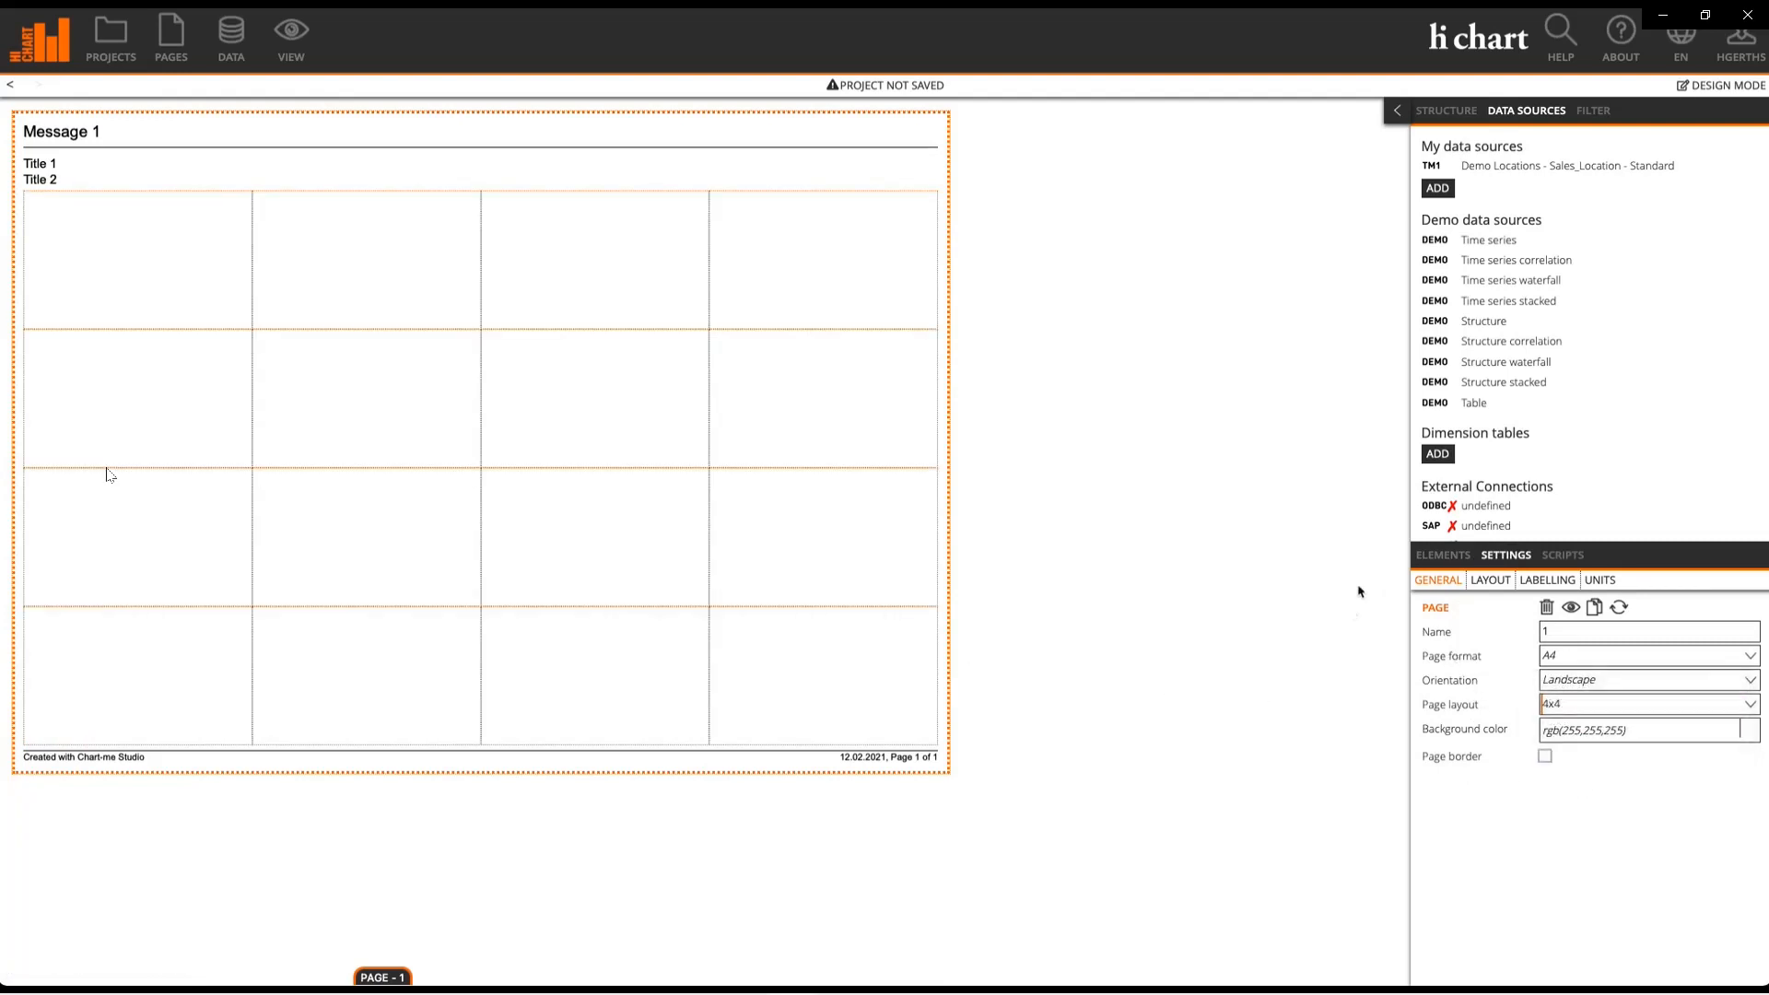
pyautogui.click(1443, 555)
pyautogui.moveTo(1472, 612); pyautogui.dragTo(112, 239)
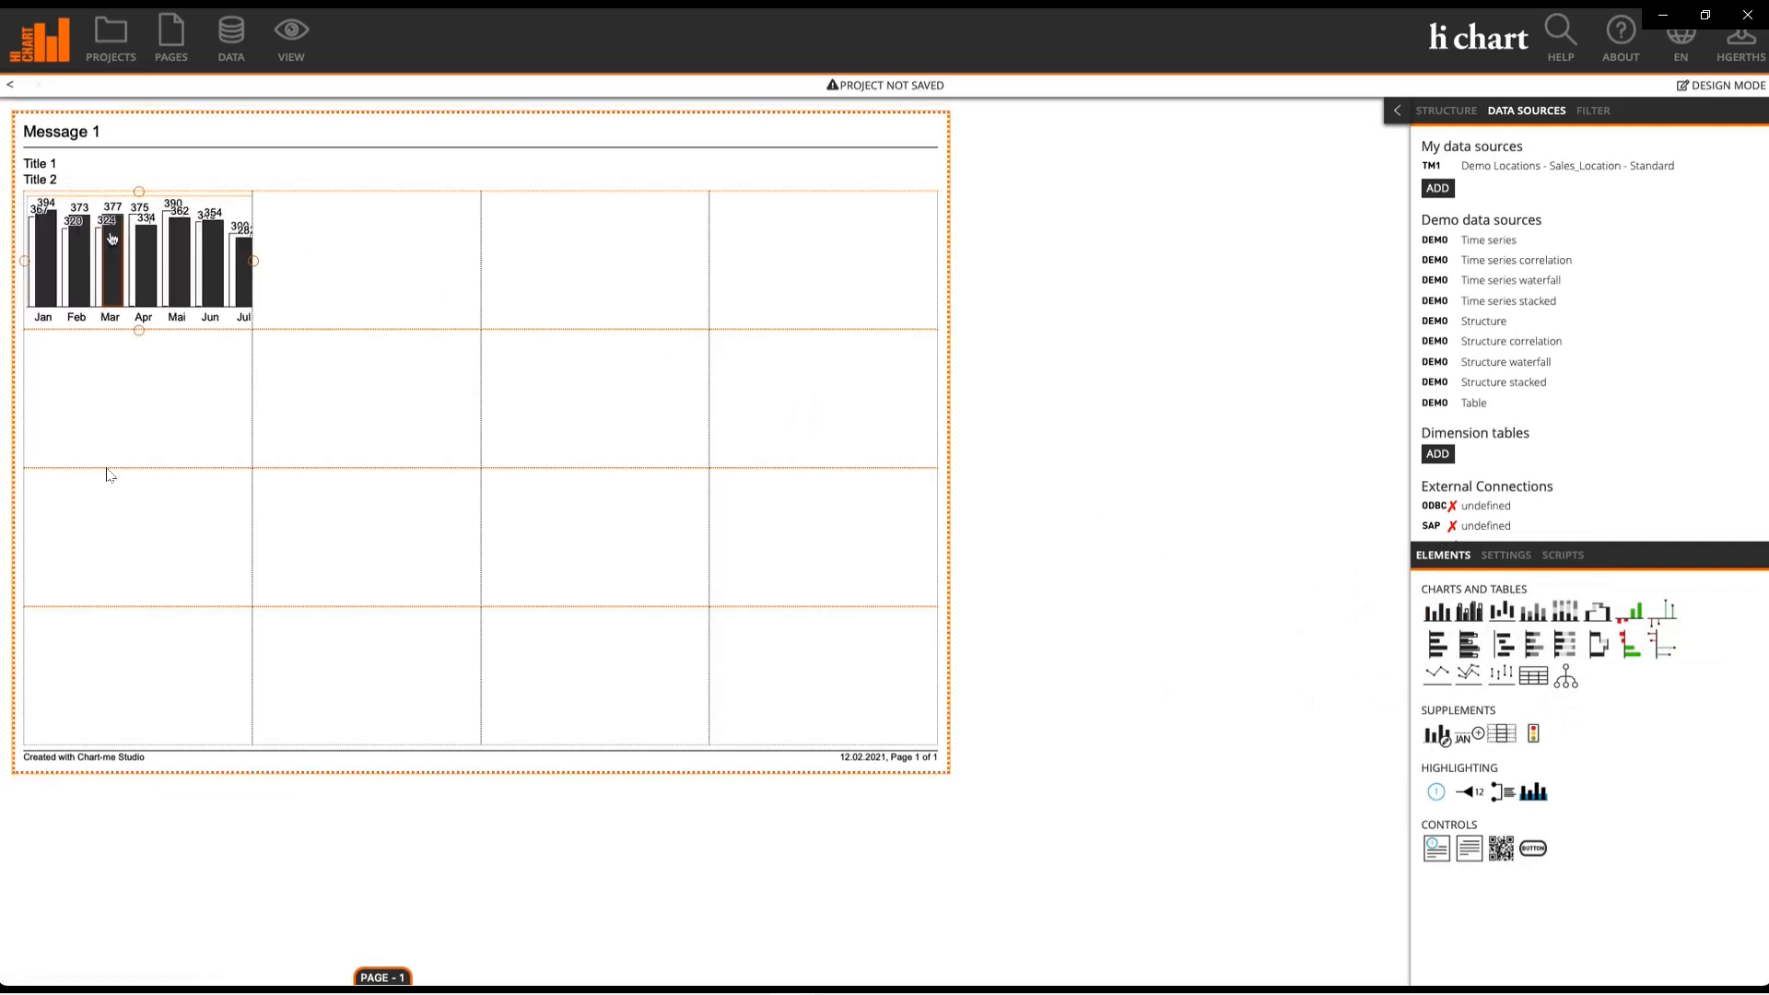
# Step: Set the objects font size to 6 pt and load the TM1 Demo Locations data into the chart
pyautogui.click(1500, 556)
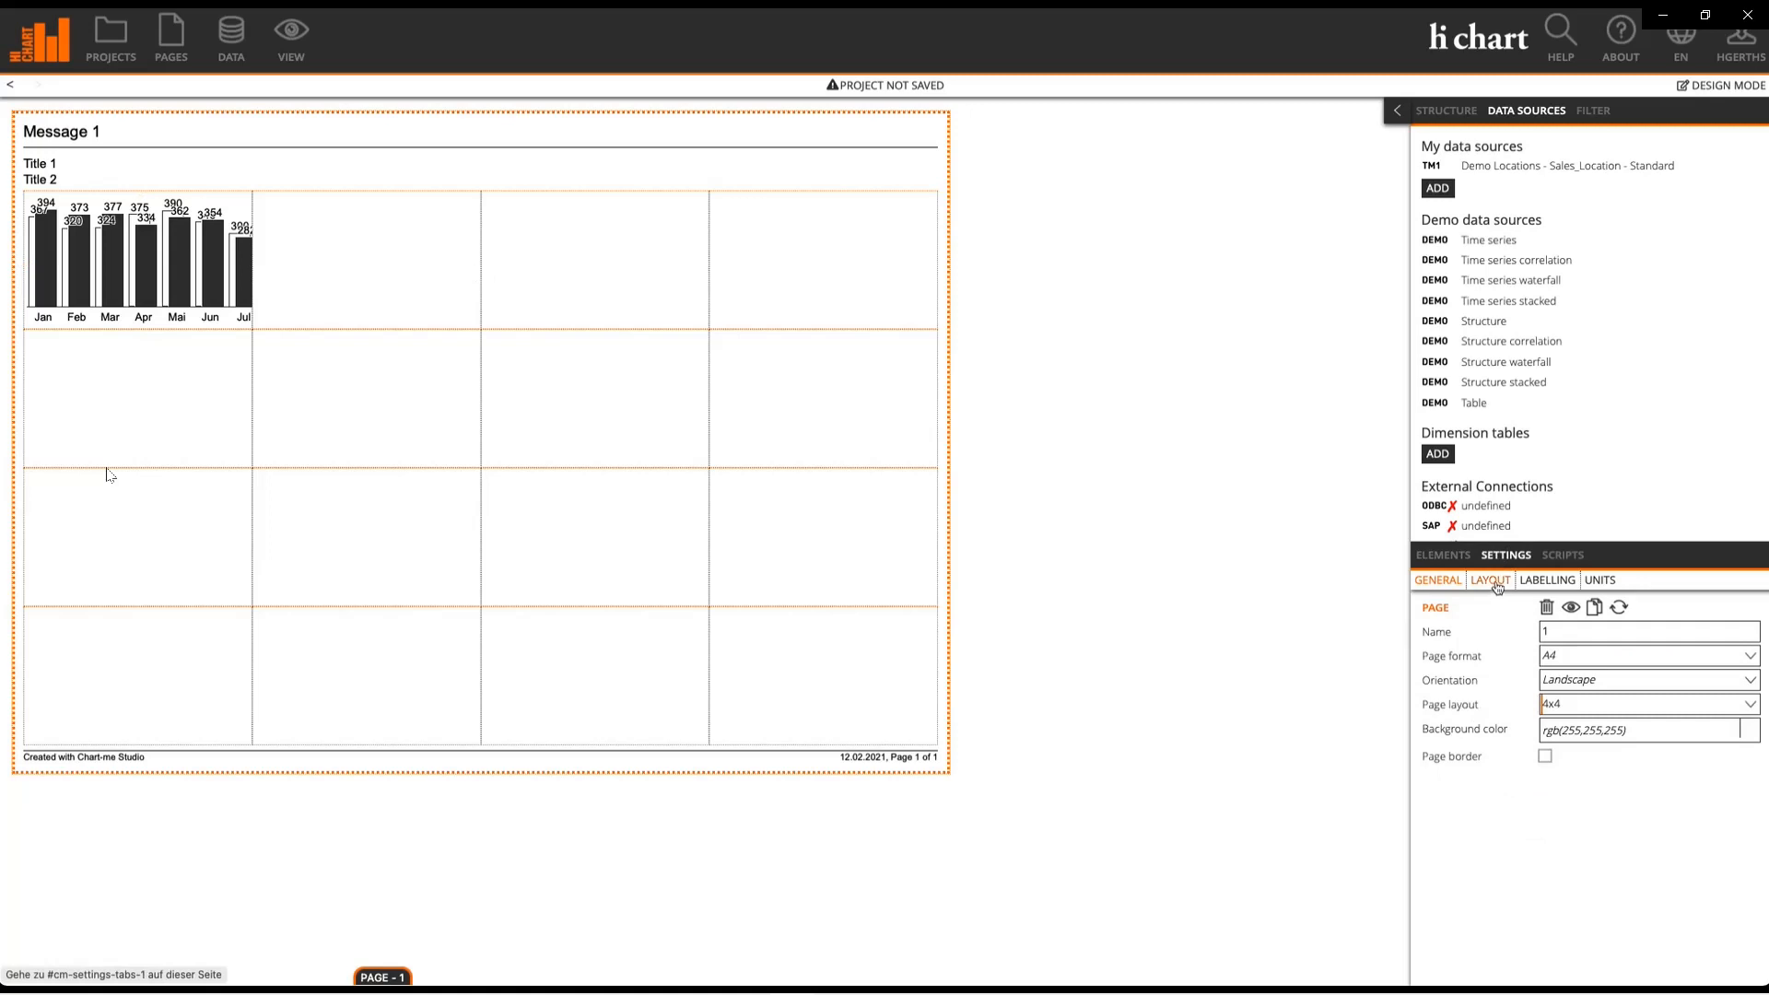
pyautogui.click(1497, 587)
pyautogui.moveTo(1577, 635); pyautogui.dragTo(1498, 634)
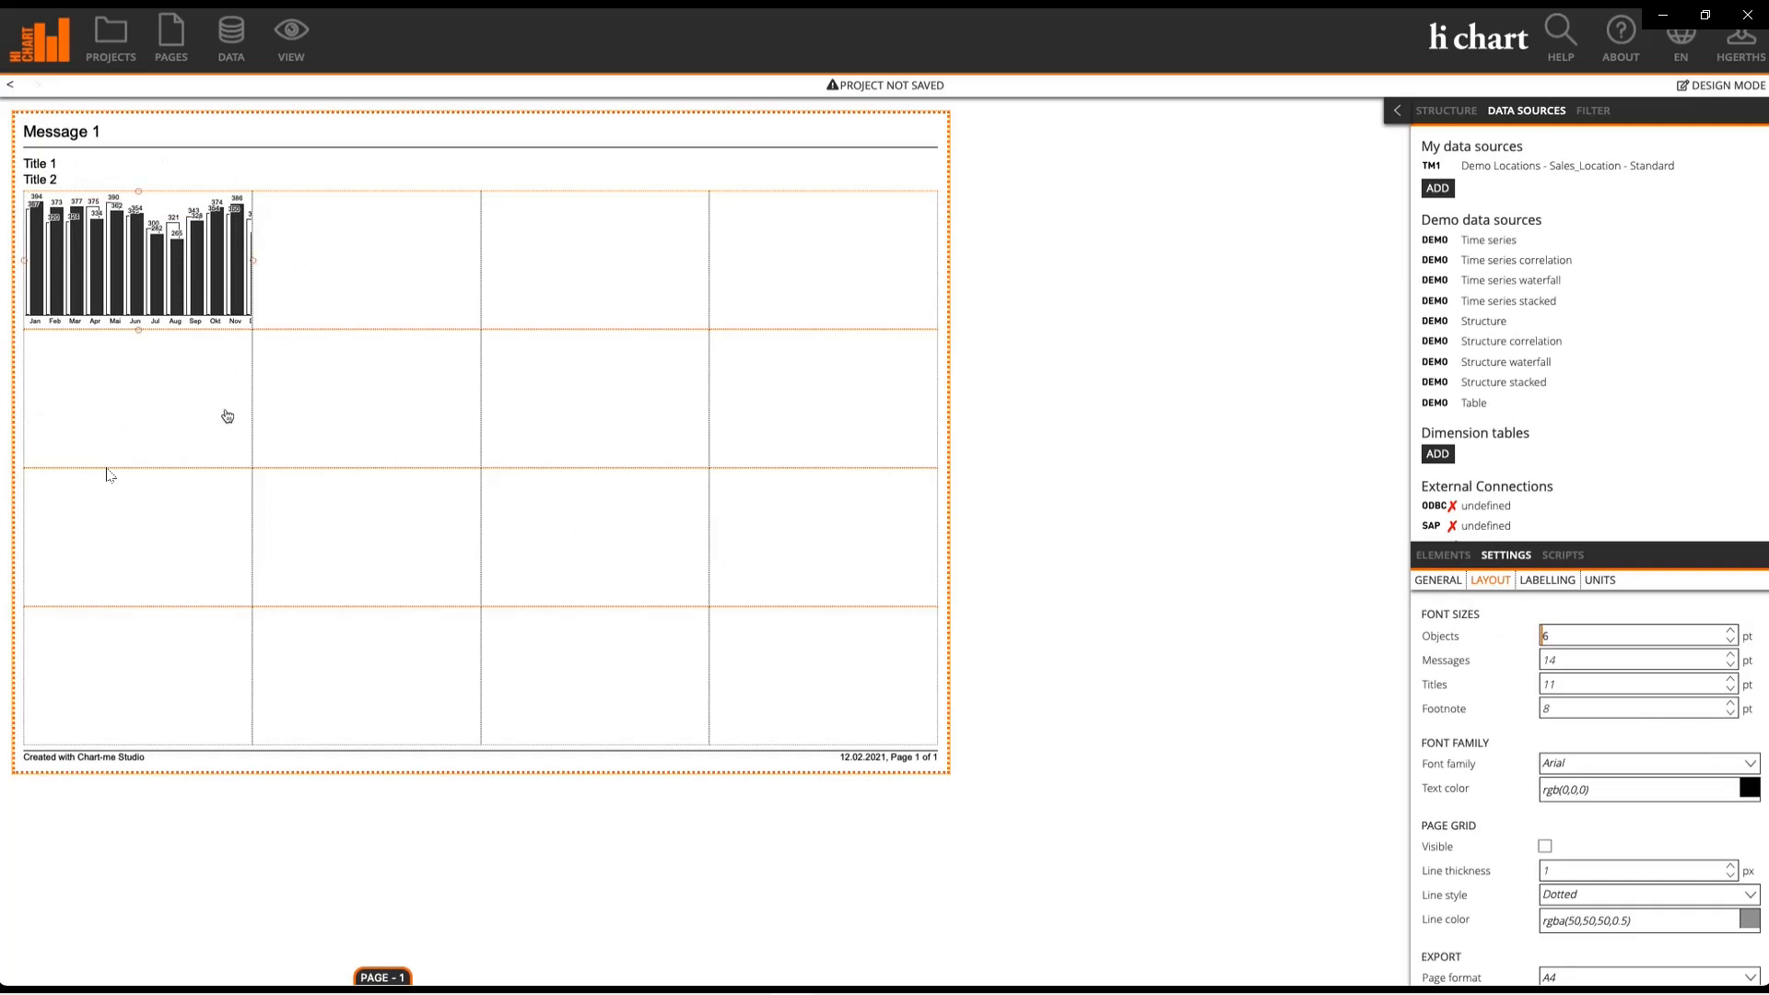
pyautogui.click(1547, 167)
pyautogui.moveTo(1546, 167); pyautogui.dragTo(121, 237)
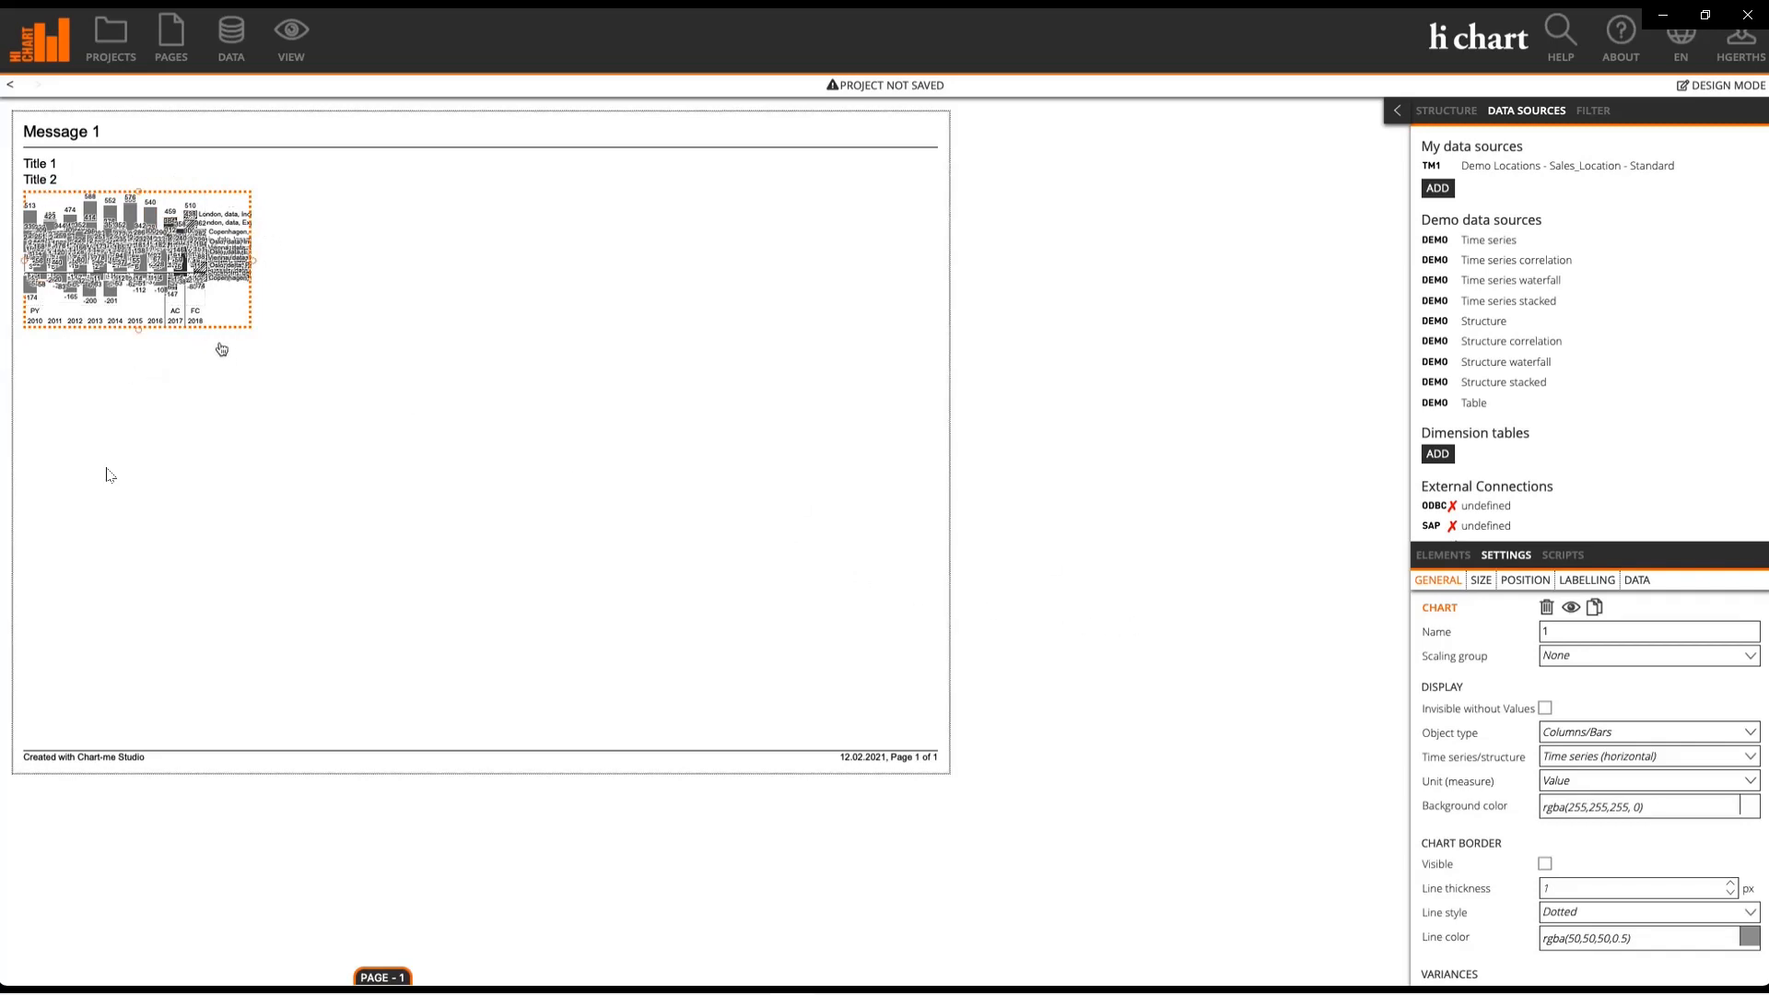
# Step: Split the chart's series by Measure and its subcharts by Data_Type
pyautogui.click(1637, 580)
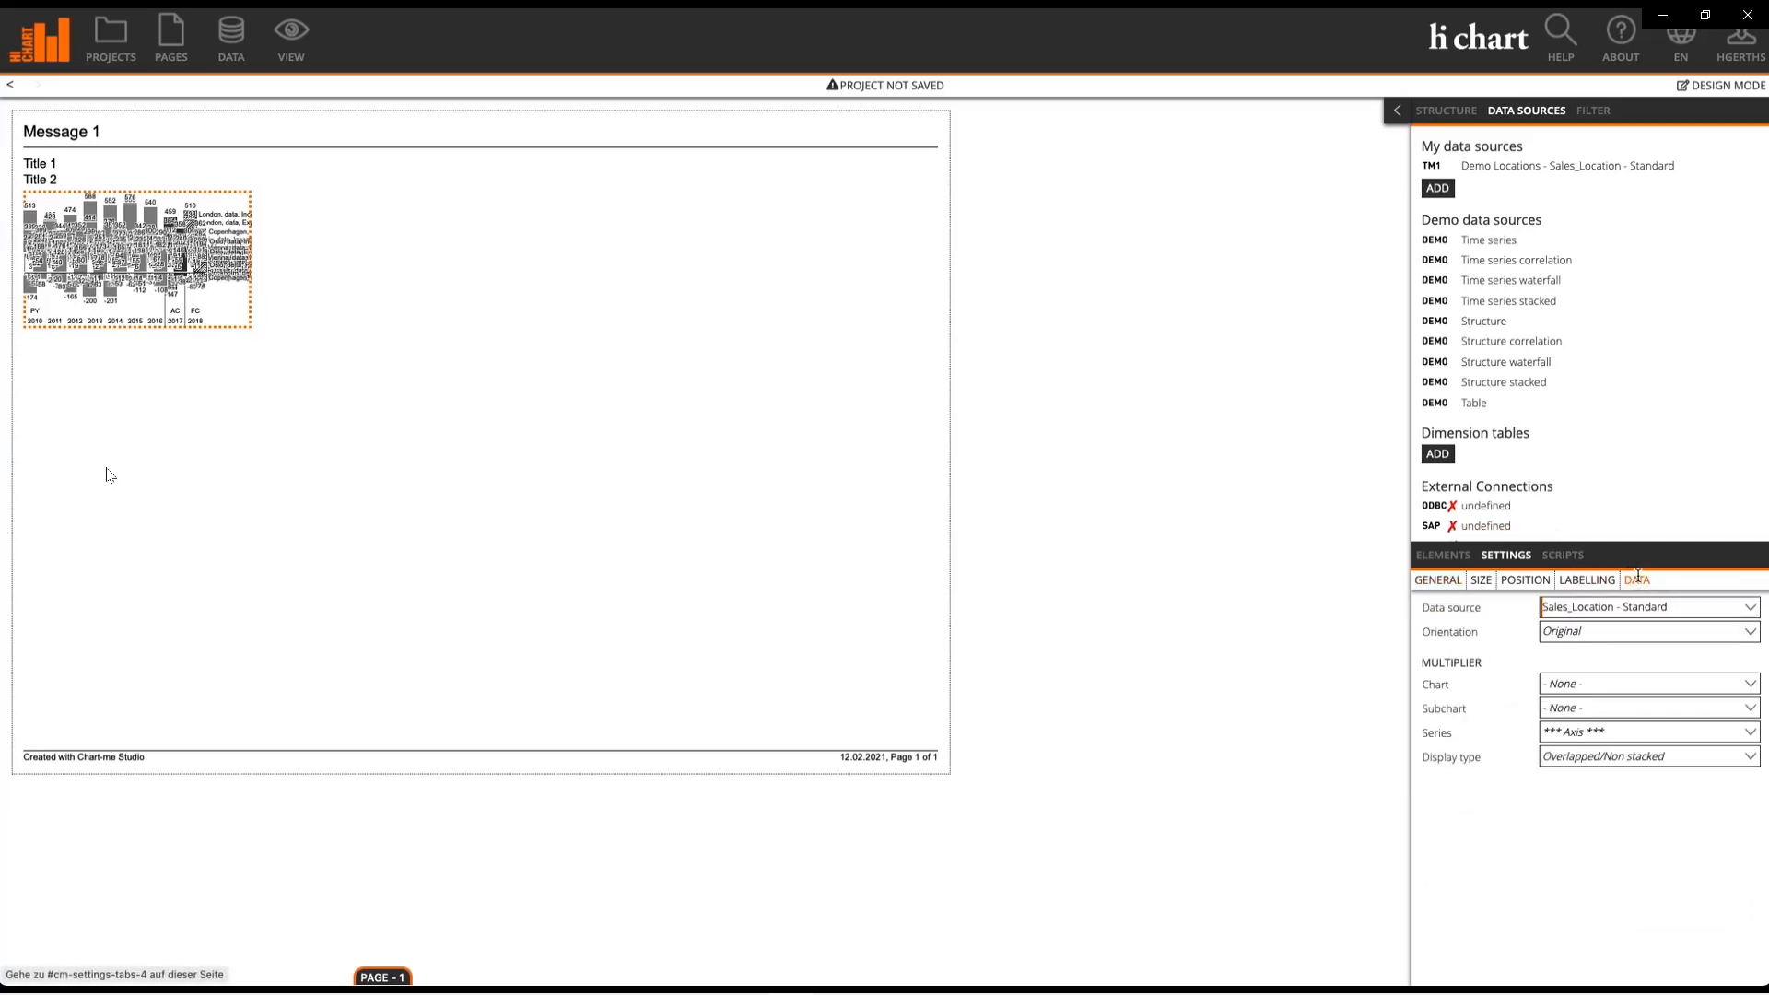
pyautogui.click(1583, 733)
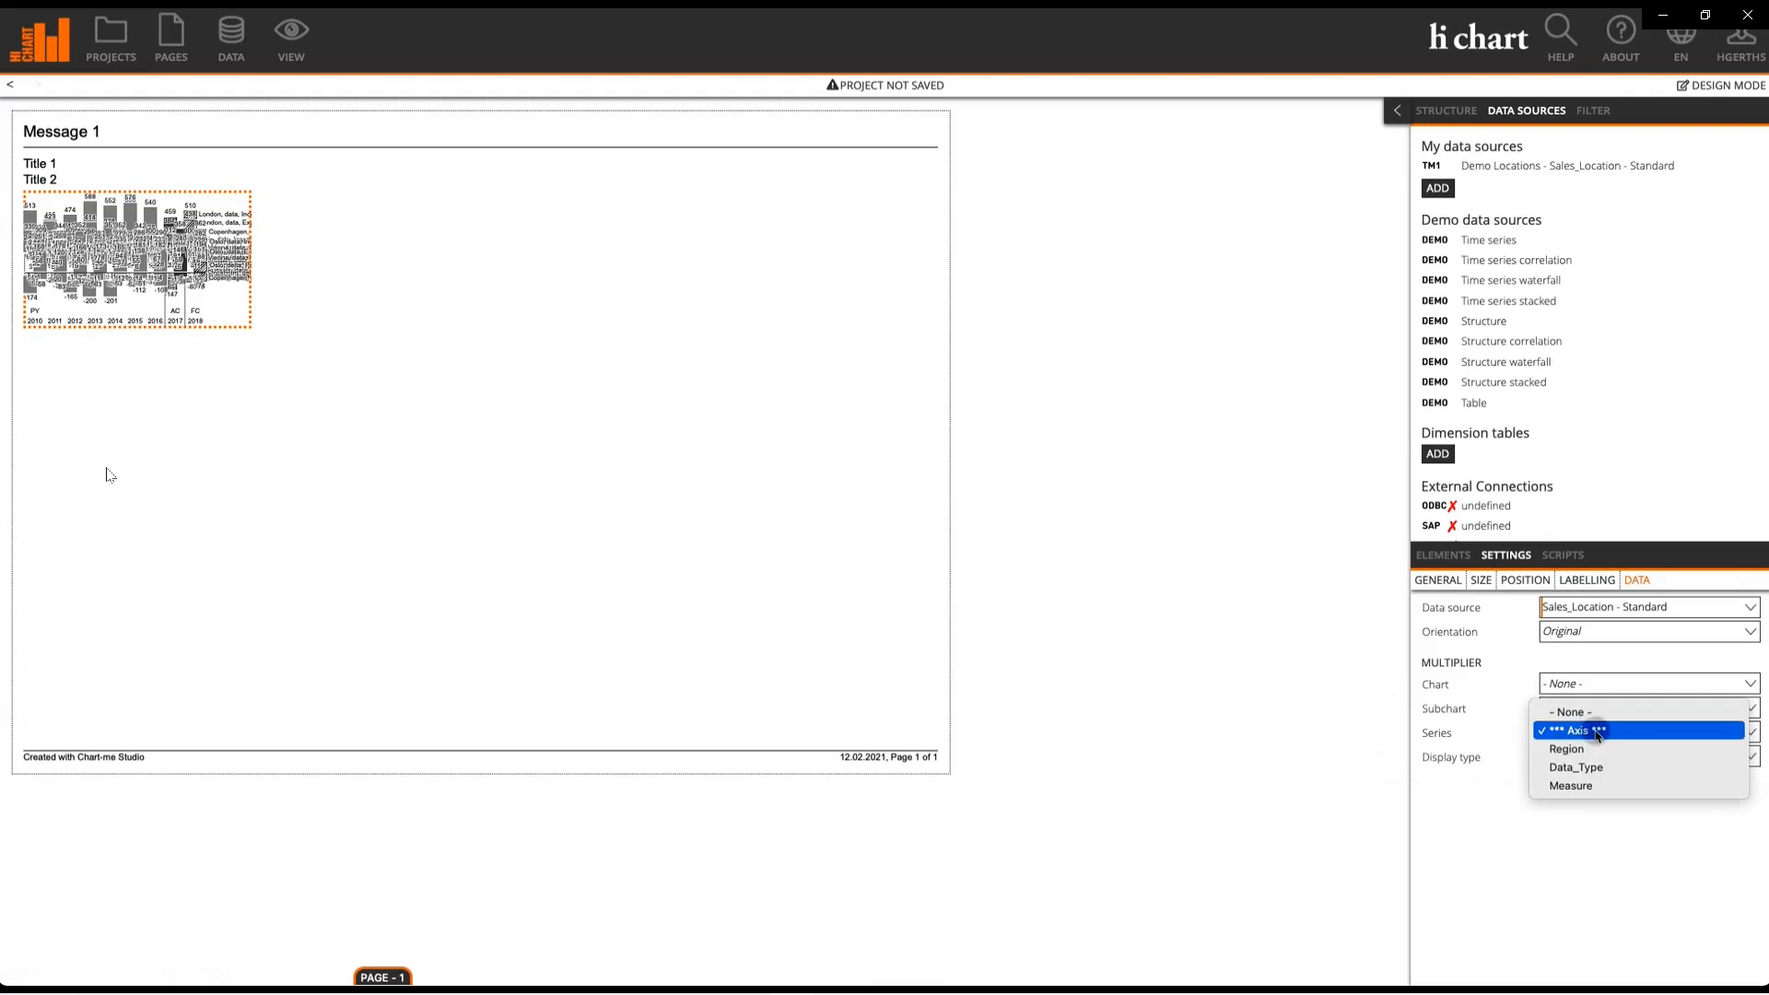
pyautogui.click(1600, 787)
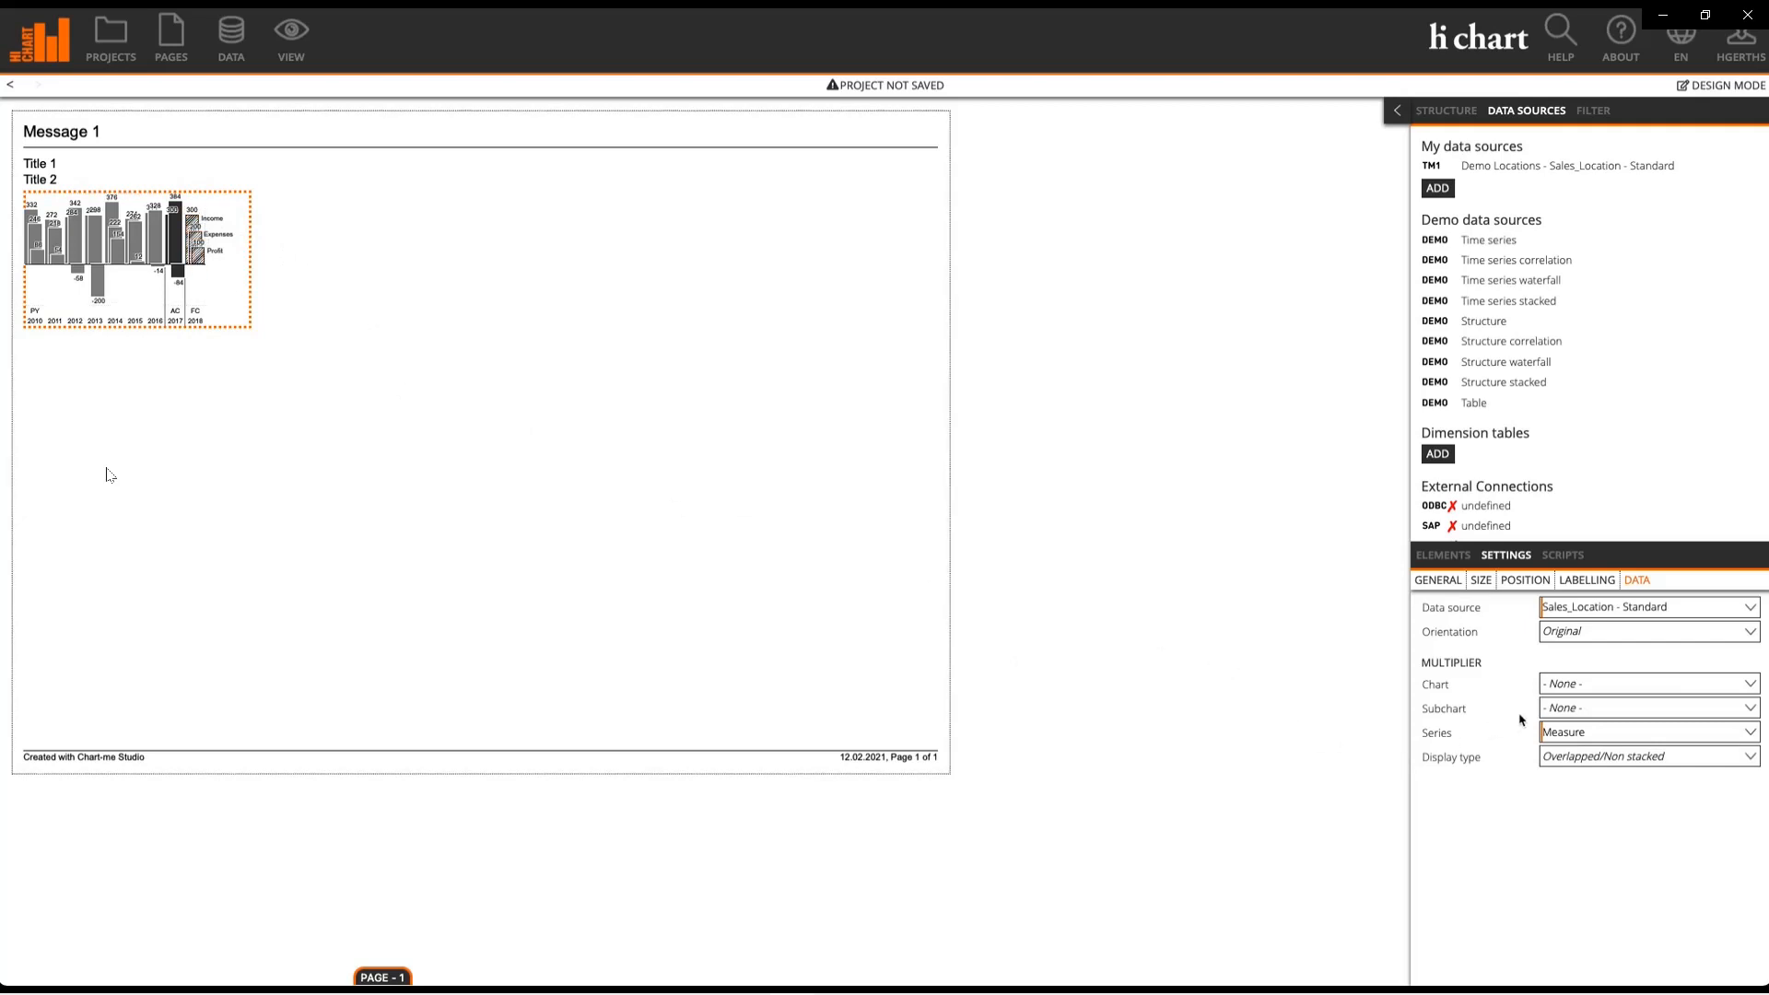
pyautogui.click(1552, 709)
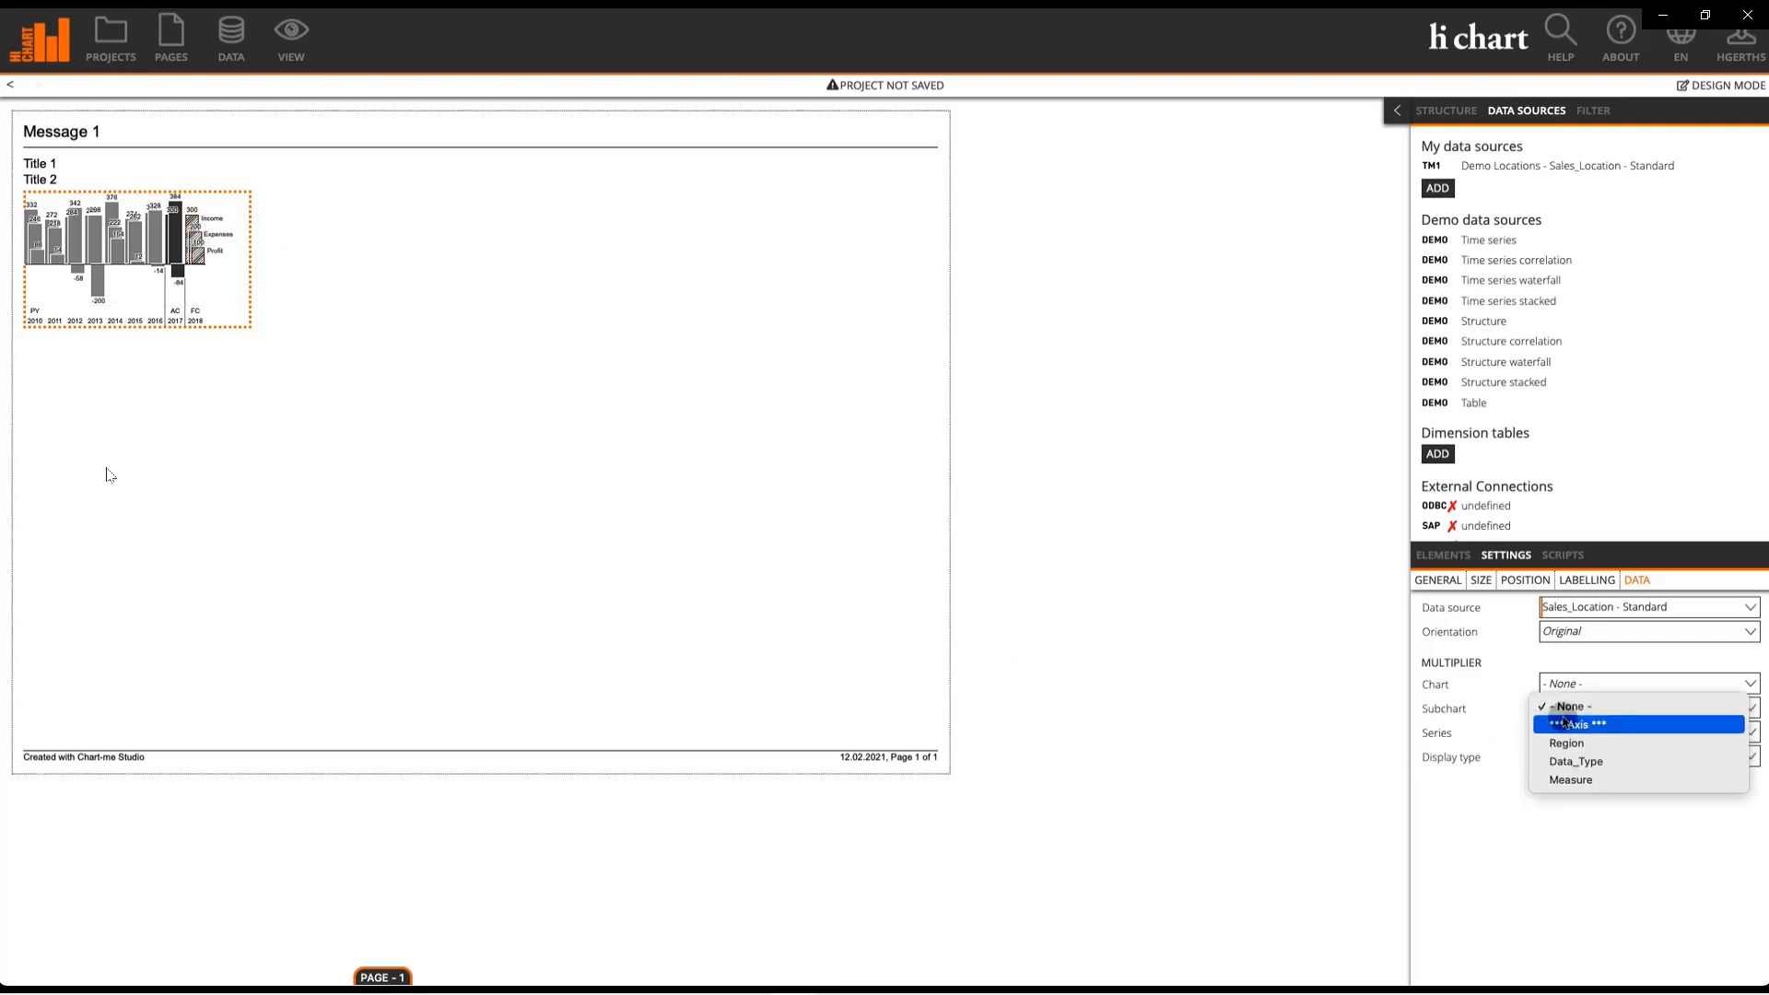
pyautogui.click(1571, 763)
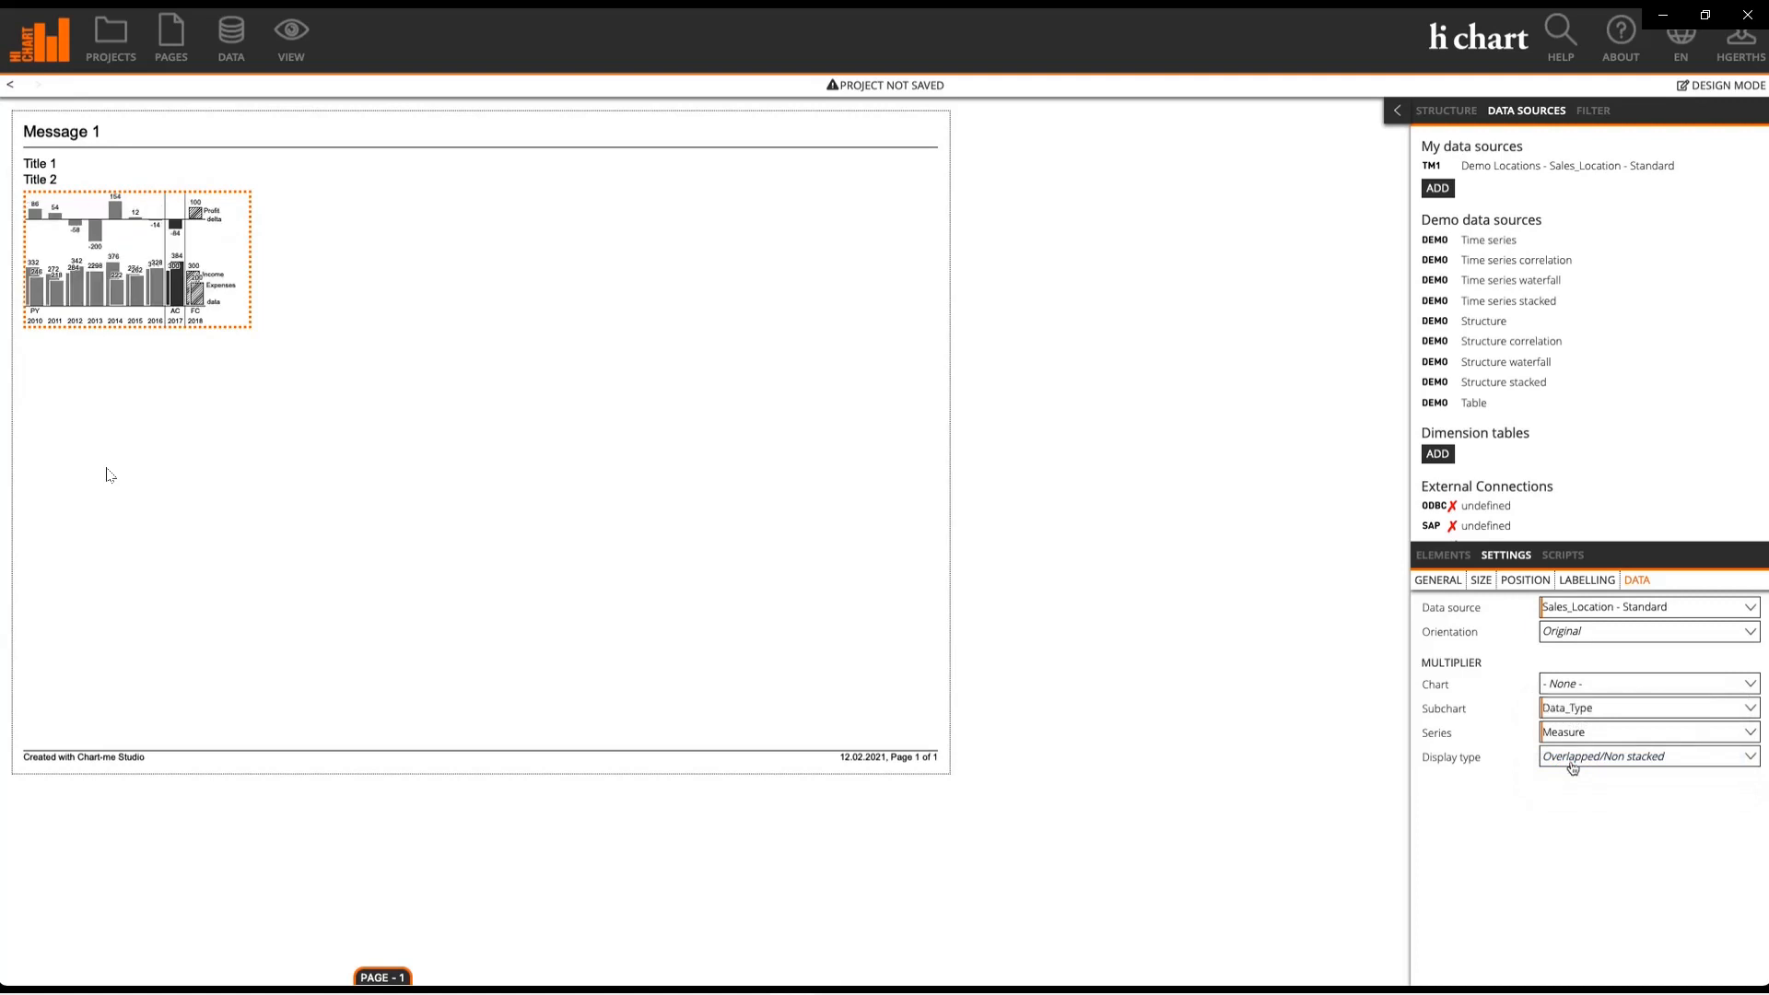
# Step: Show the delta subchart as absolute variance in red and green
pyautogui.click(159, 202)
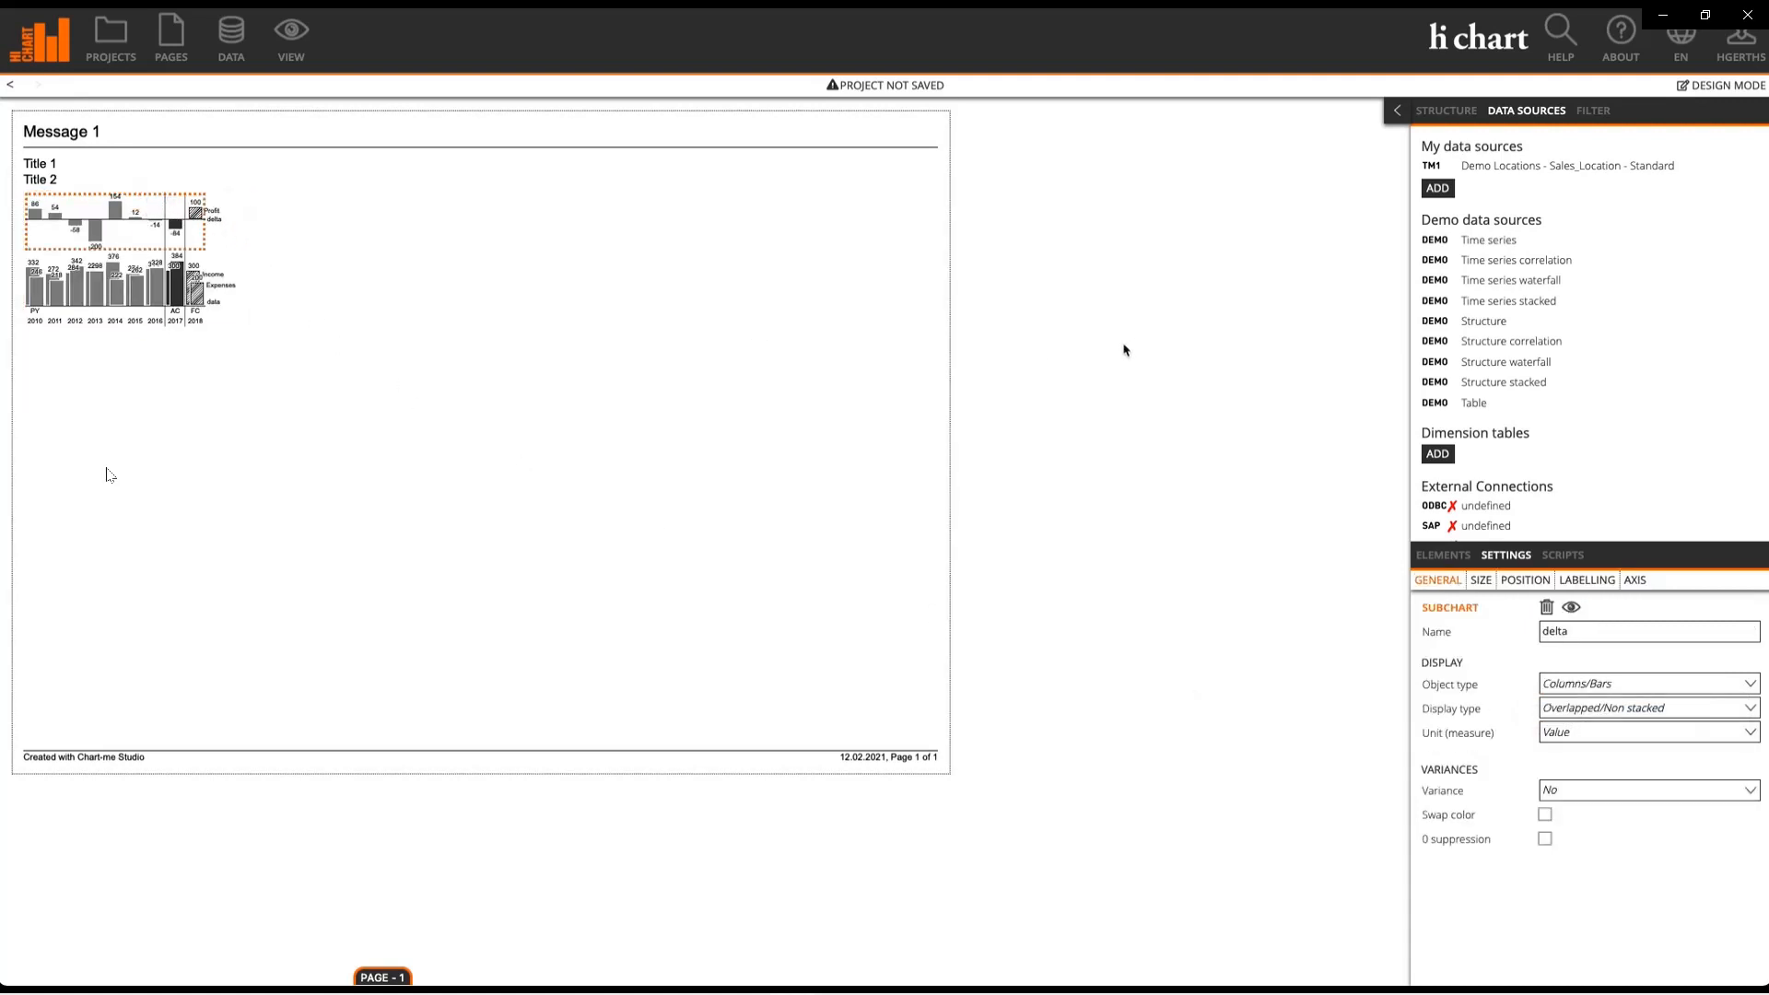
pyautogui.click(1575, 796)
pyautogui.click(1610, 826)
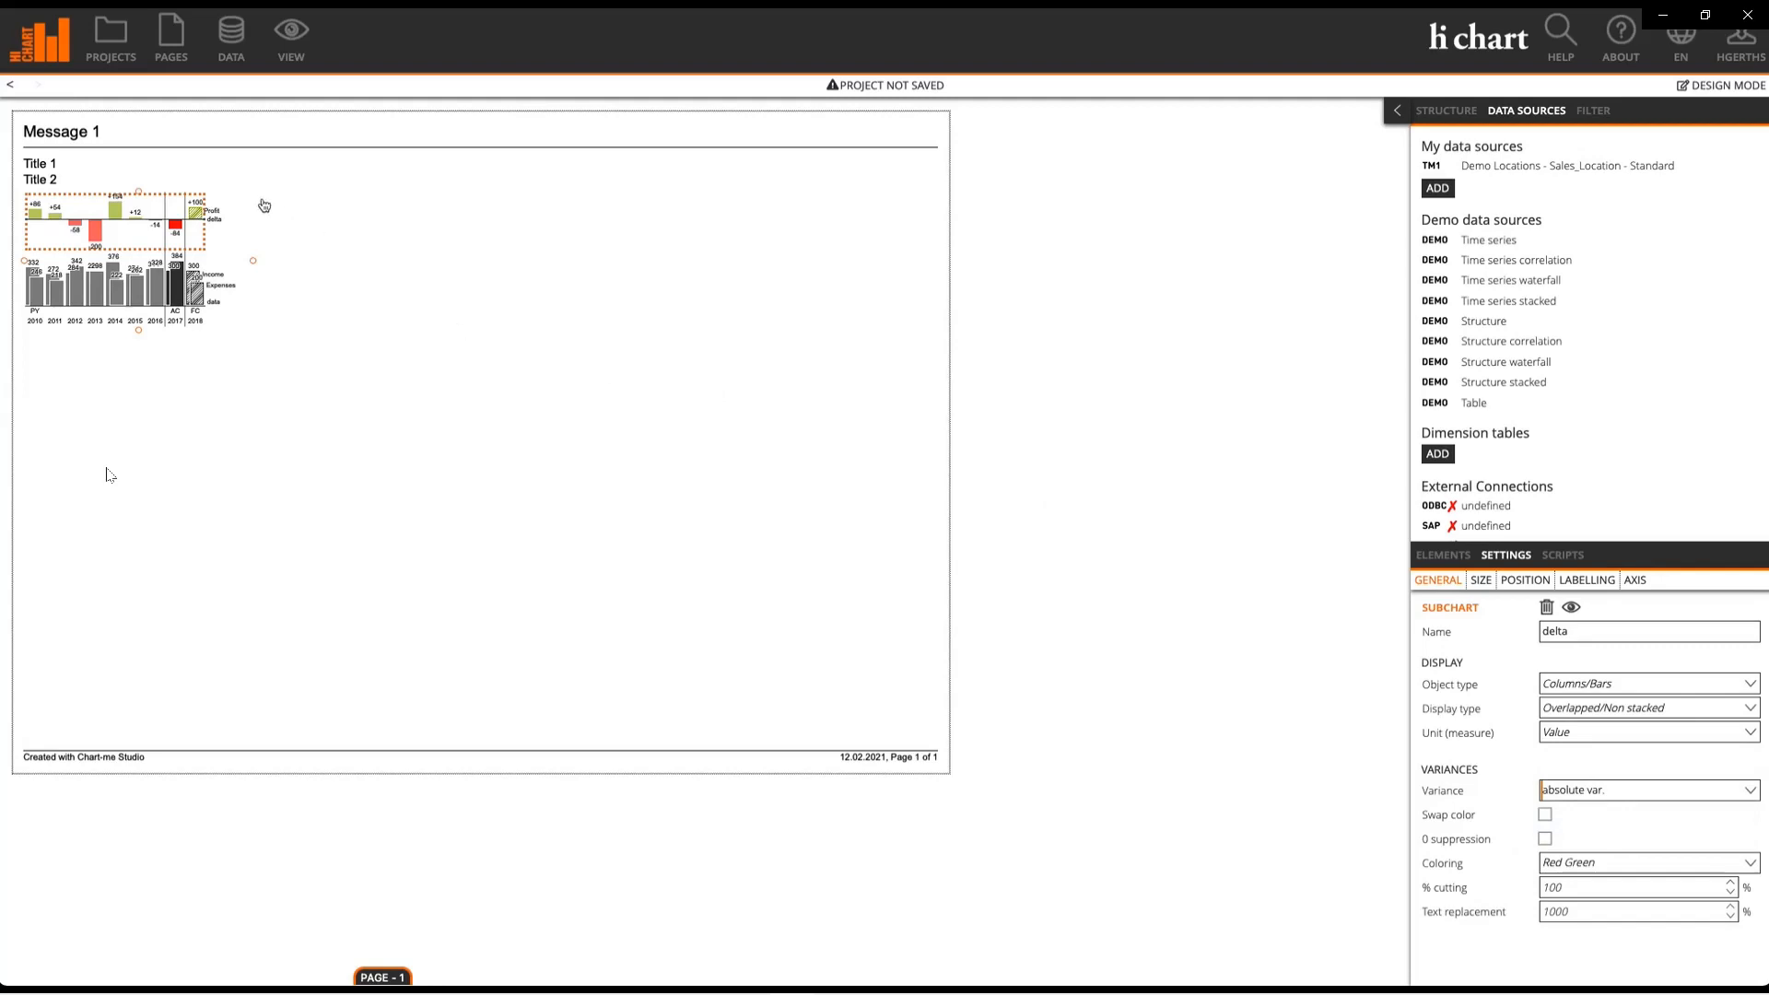
pyautogui.click(231, 203)
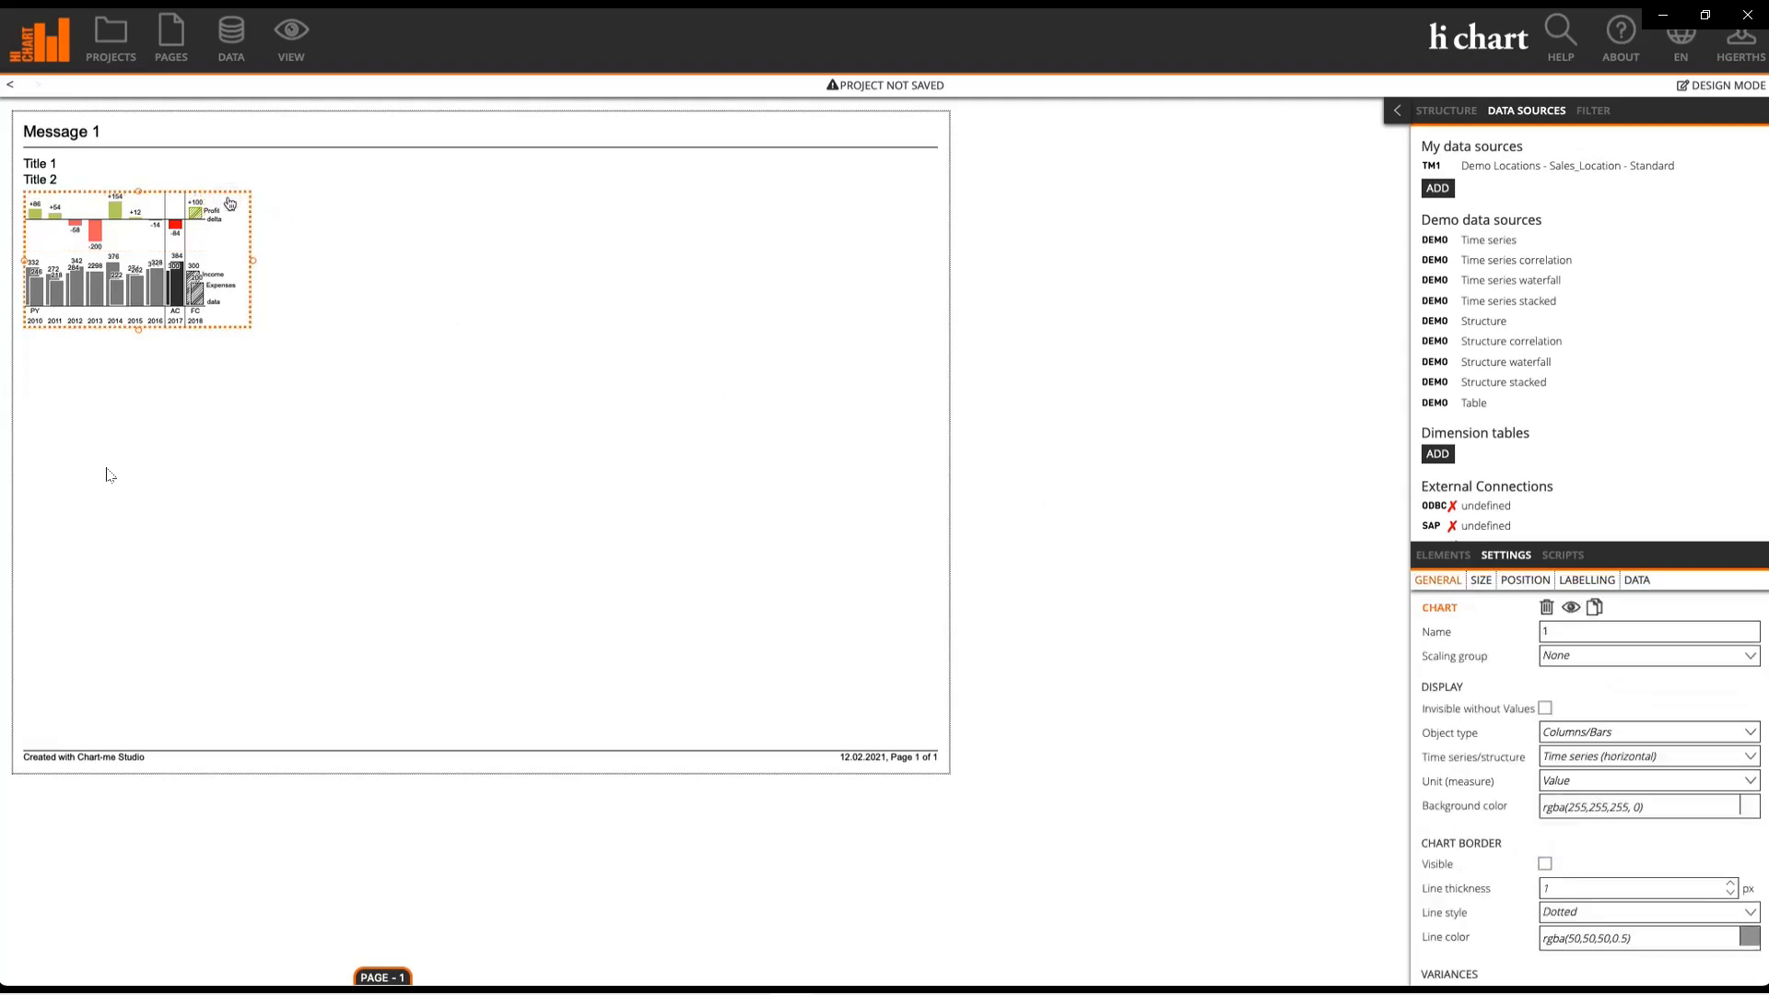
pyautogui.click(1639, 580)
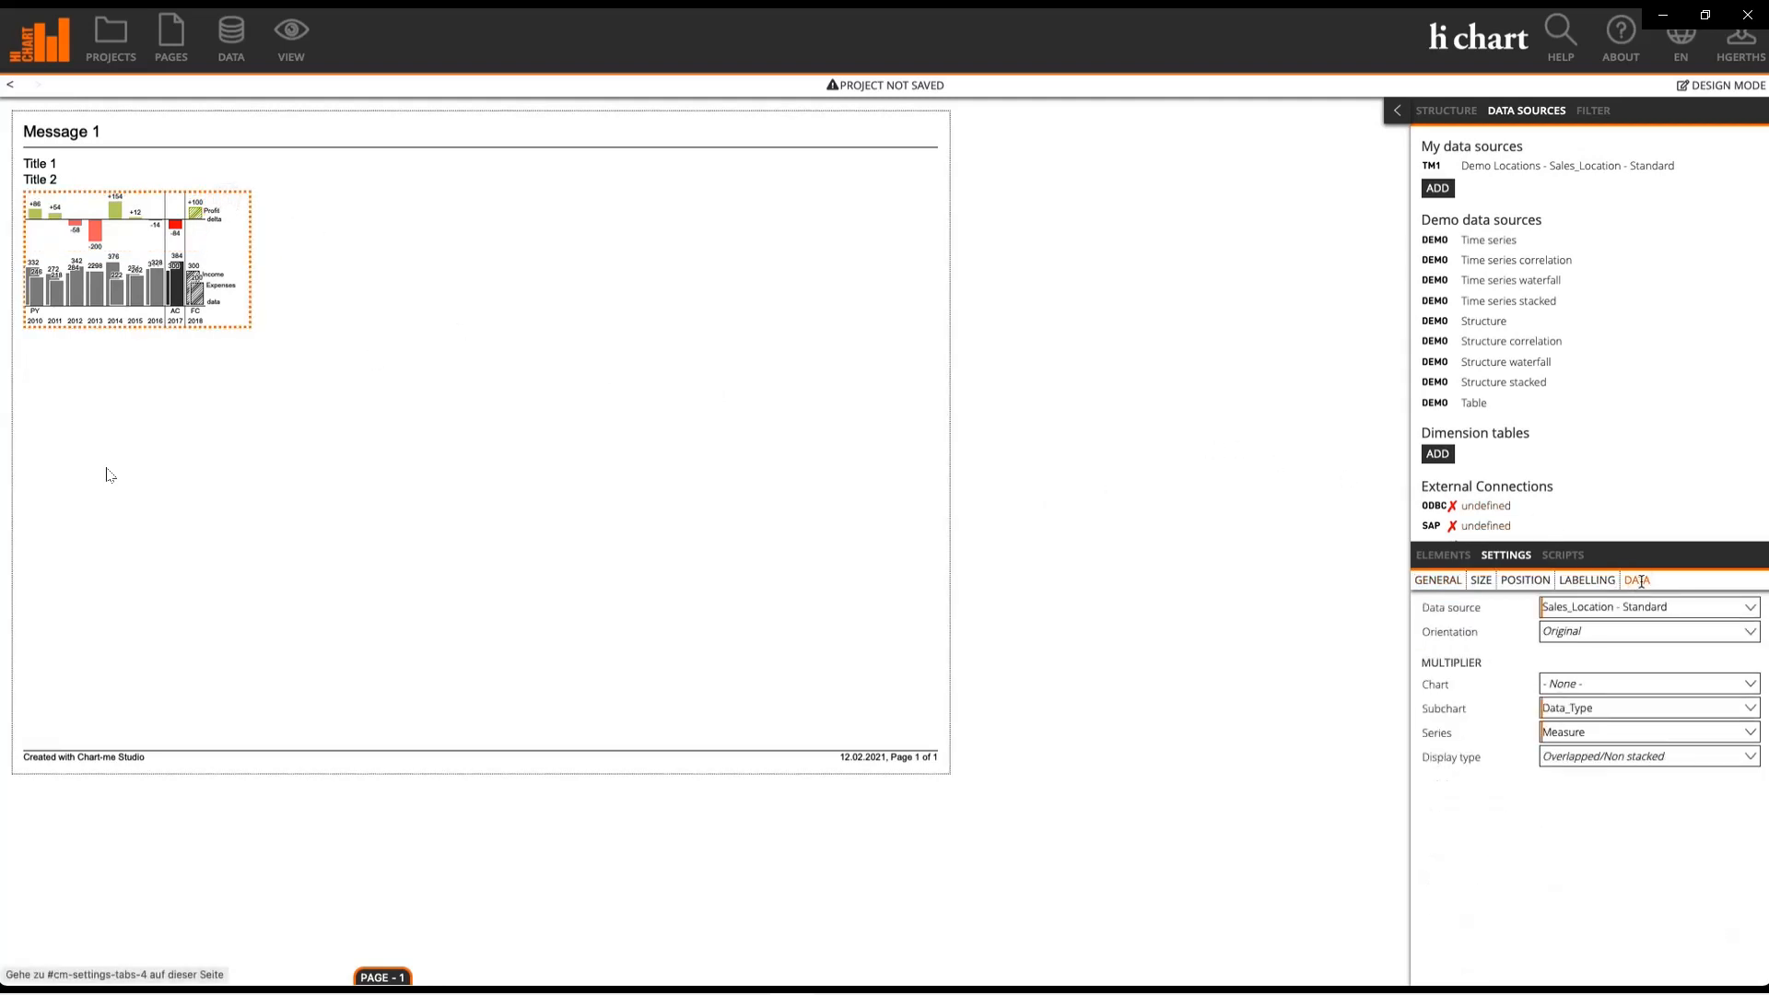
# Step: Set the chart multiplier to Region, filling the 4x4 page with 16 city charts
pyautogui.click(1574, 691)
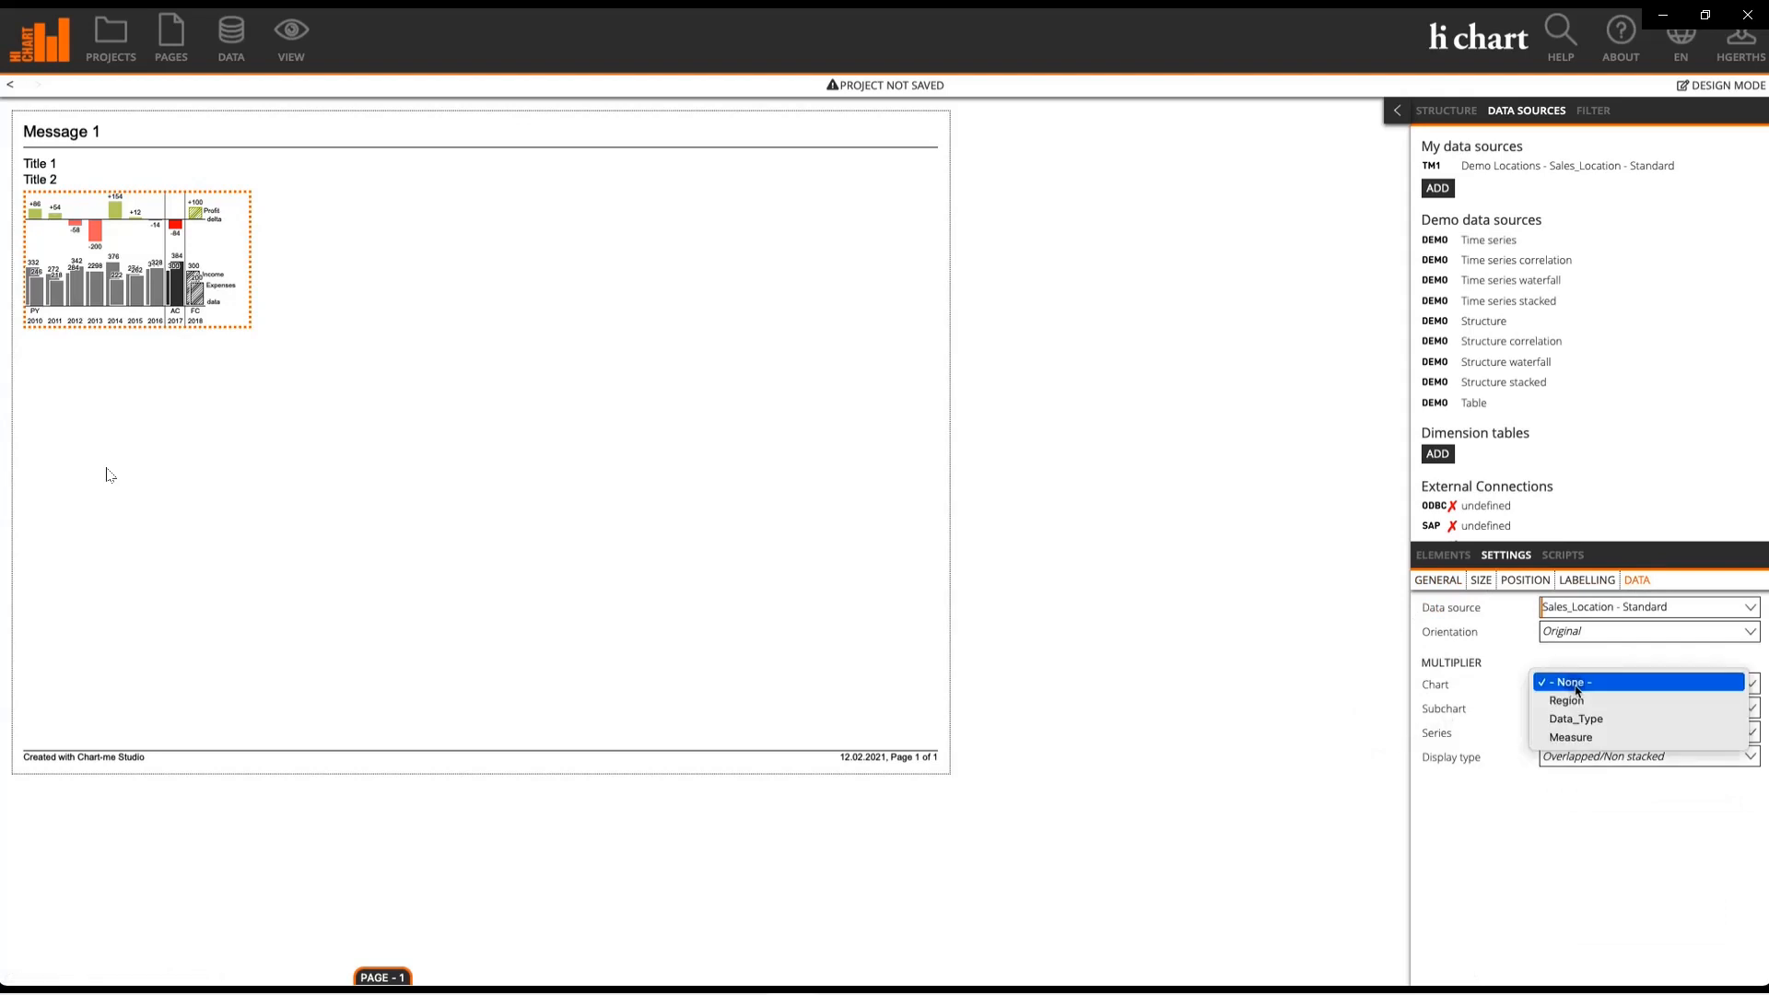
pyautogui.click(1576, 702)
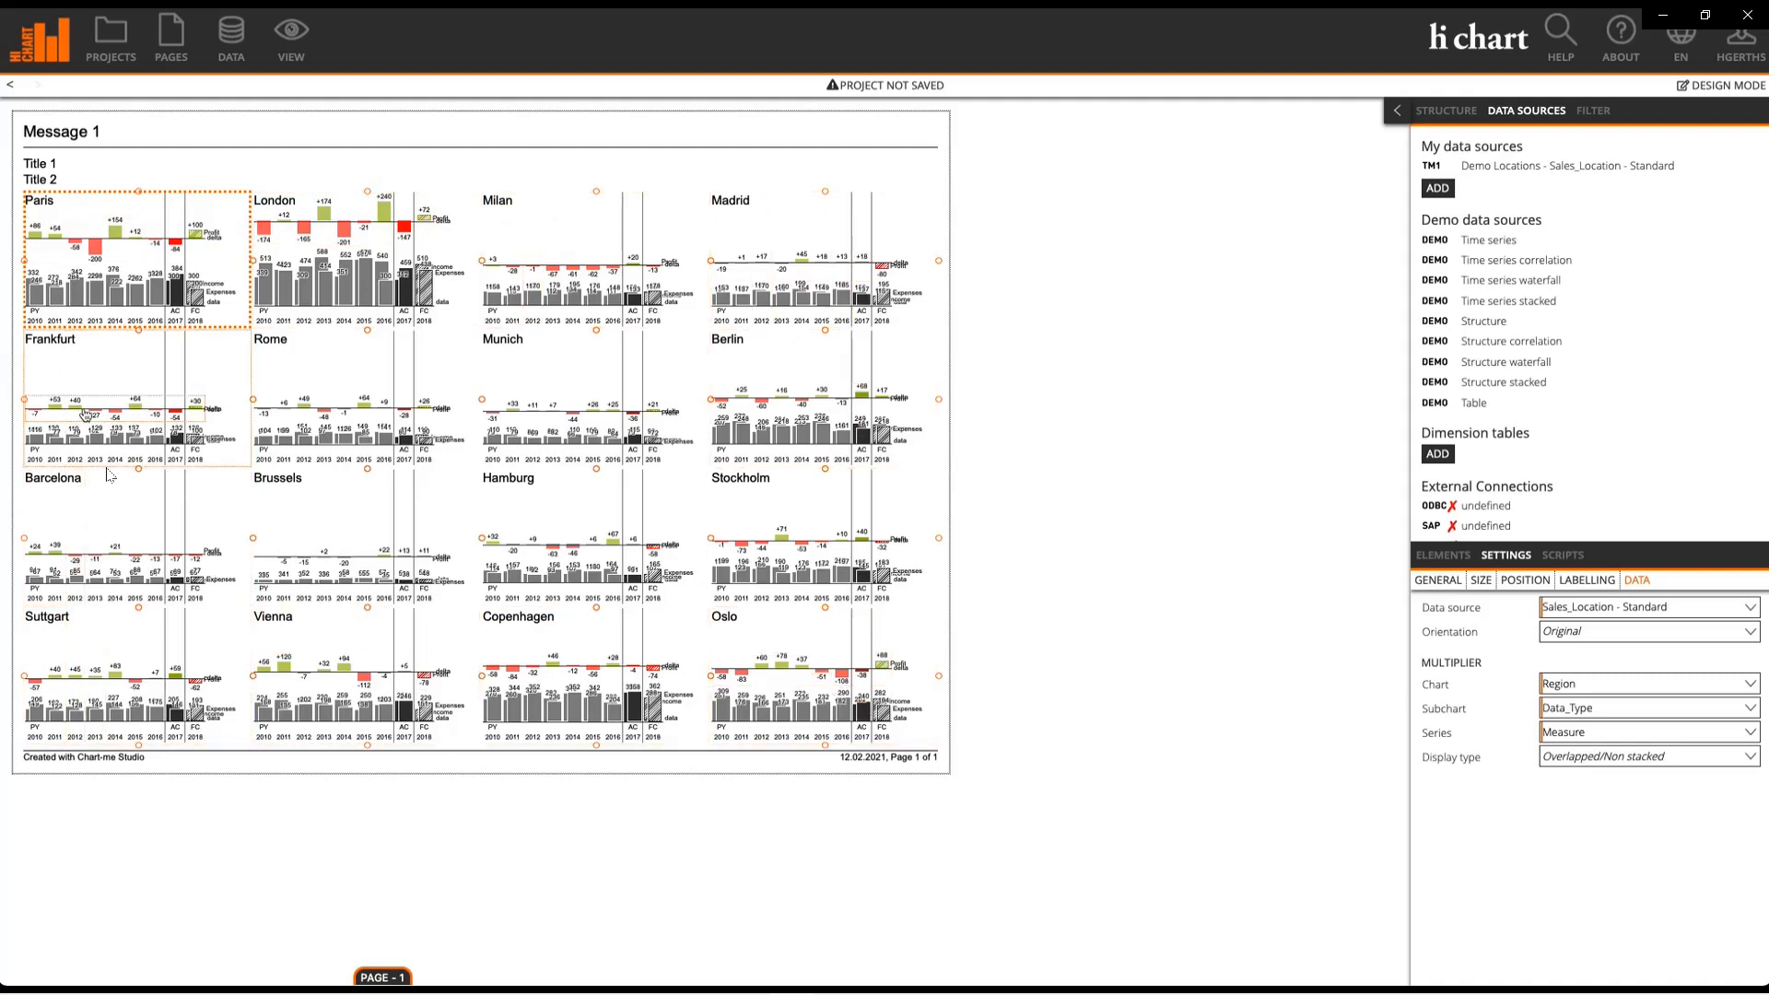
pyautogui.click(884, 133)
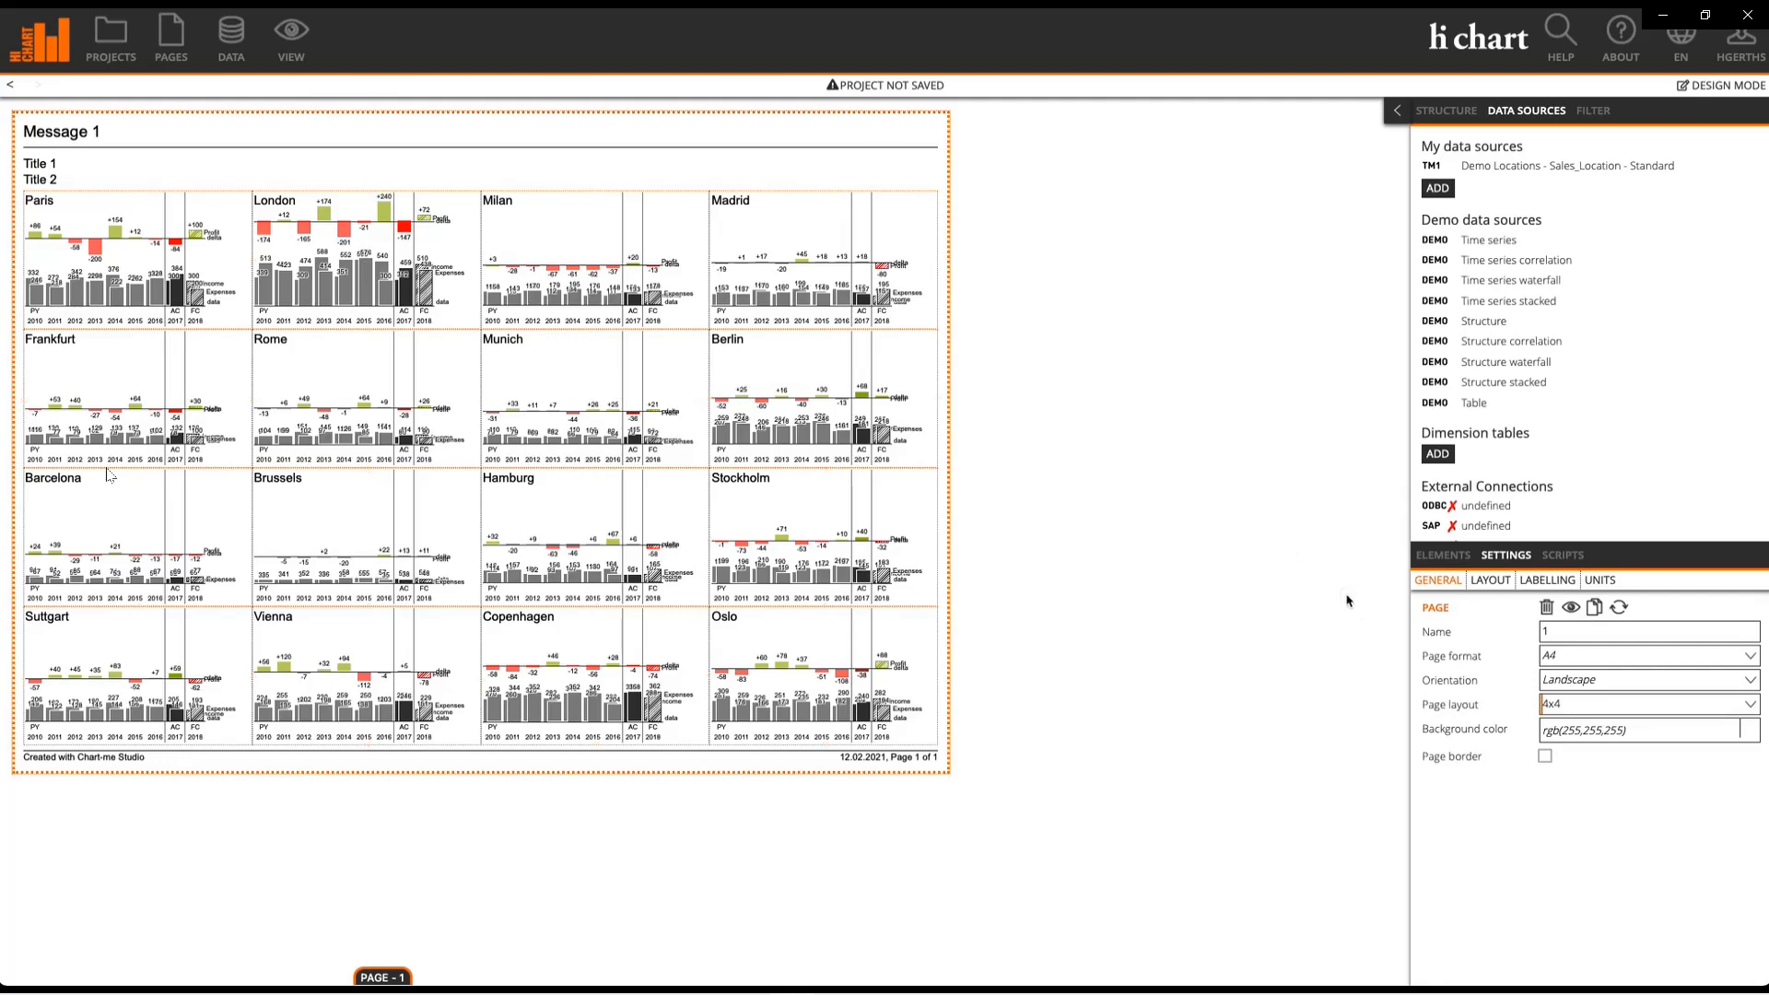
pyautogui.click(1489, 580)
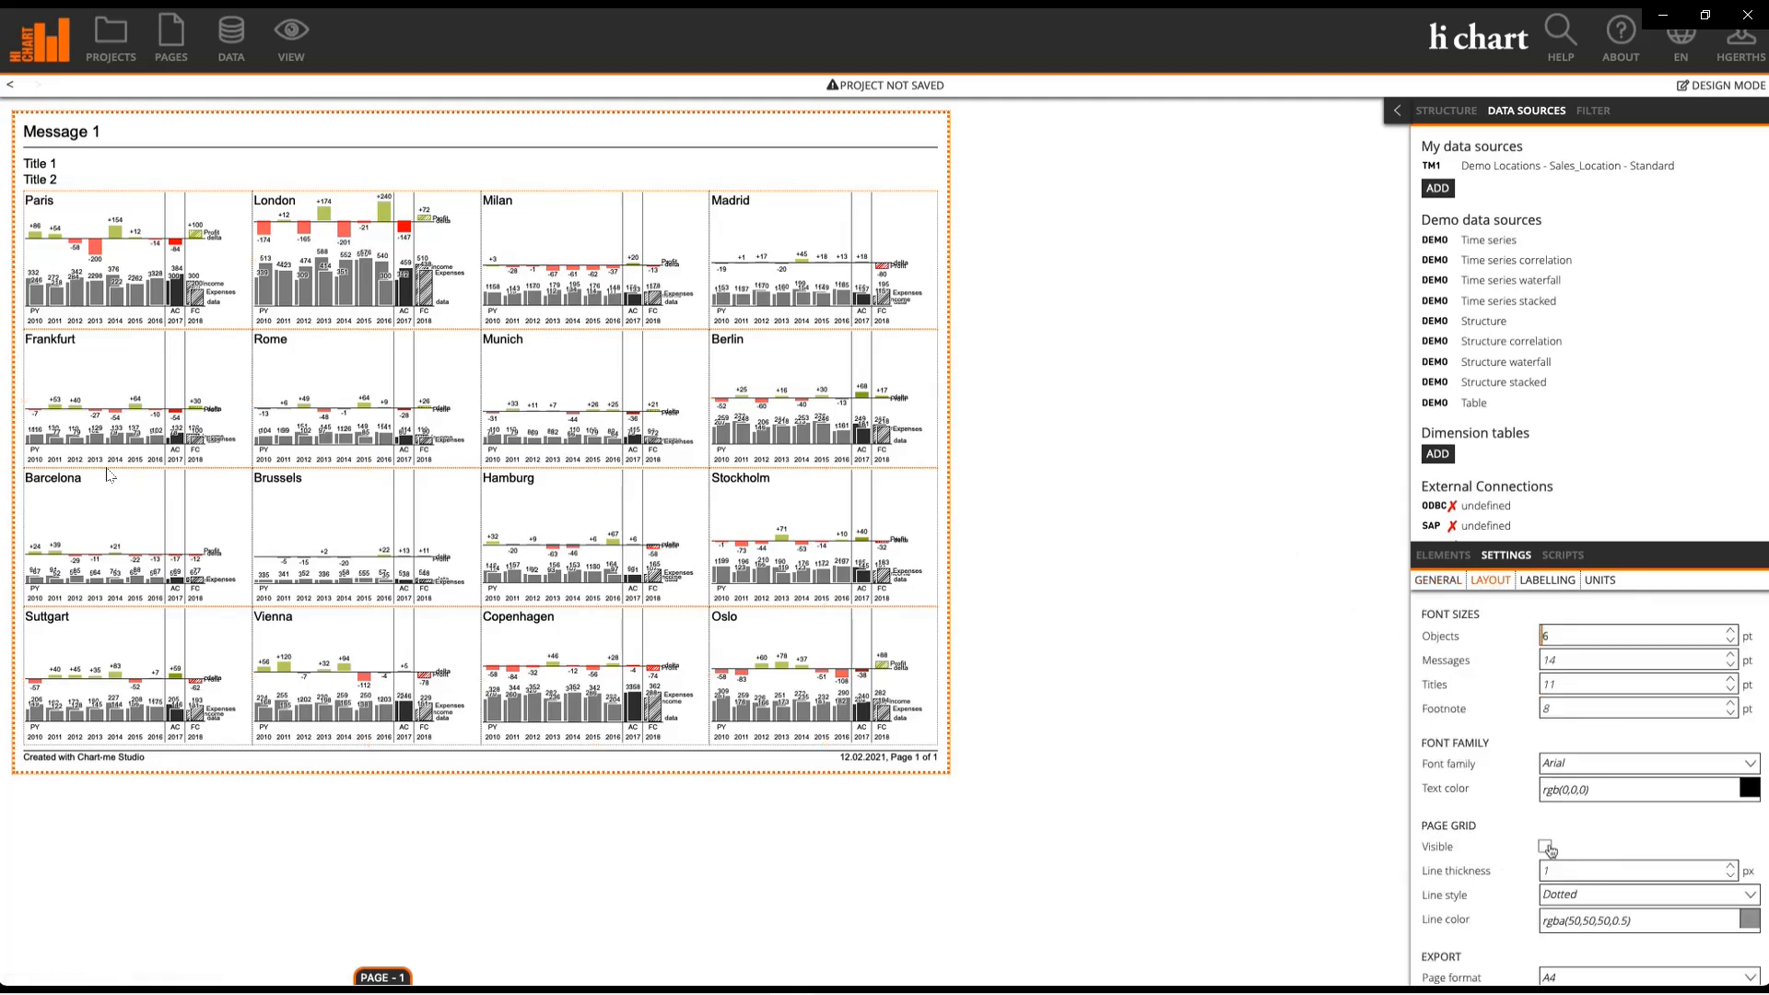